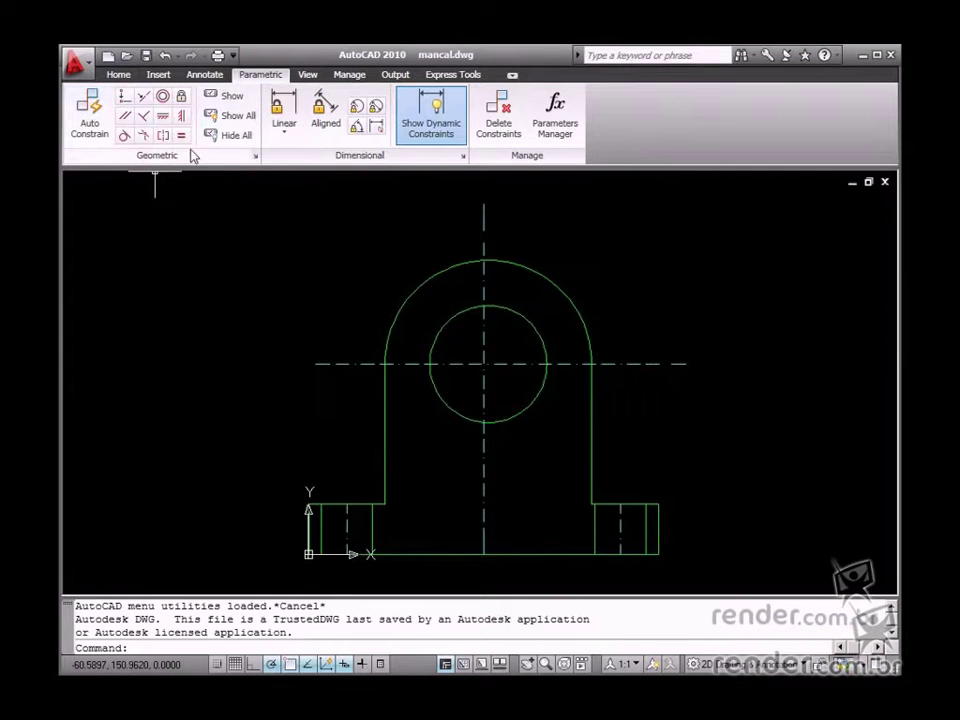
Step: Autoconstrain all 17 objects of the bearing housing with coincident constraints
{"action": "left_click", "coordinate": [124, 98]}
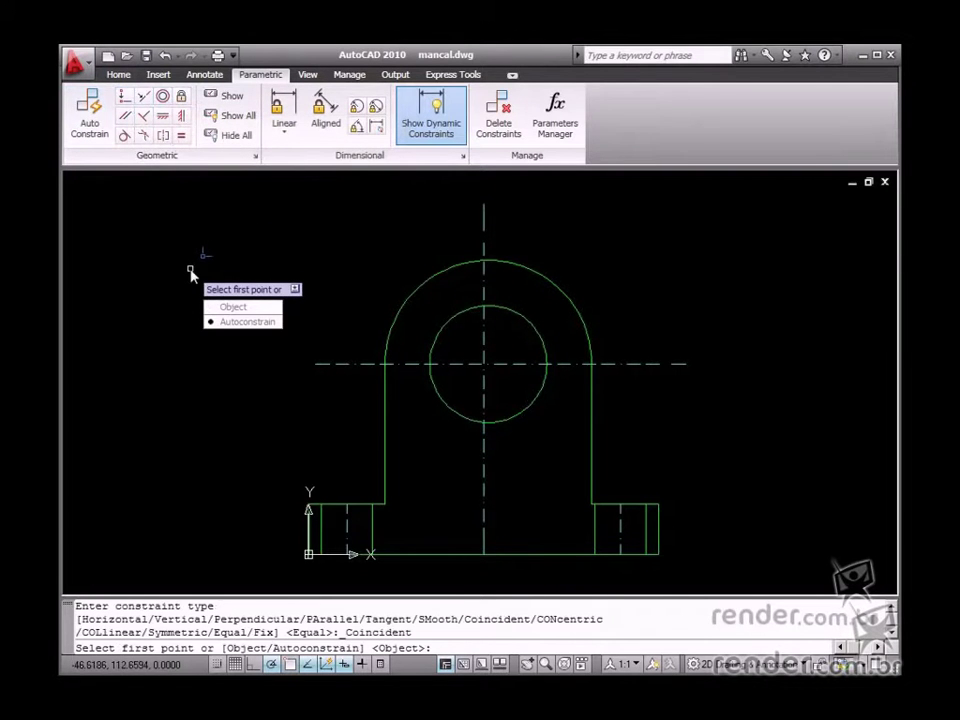
{"action": "key", "text": "a"}
{"action": "key", "text": "Return"}
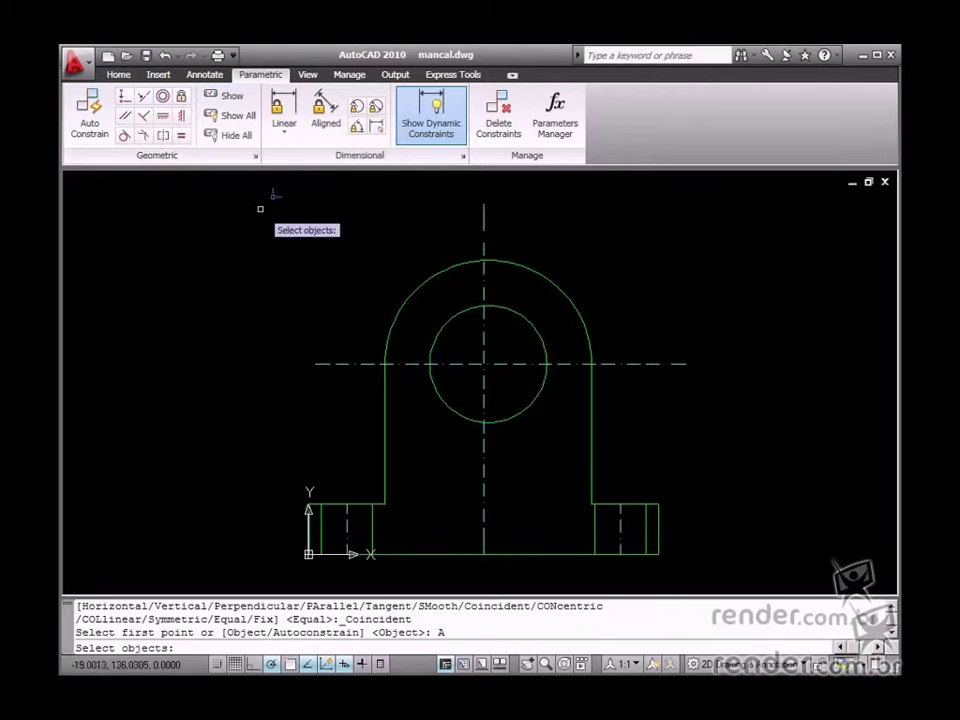
{"action": "left_click", "coordinate": [277, 172]}
{"action": "left_click", "coordinate": [703, 579]}
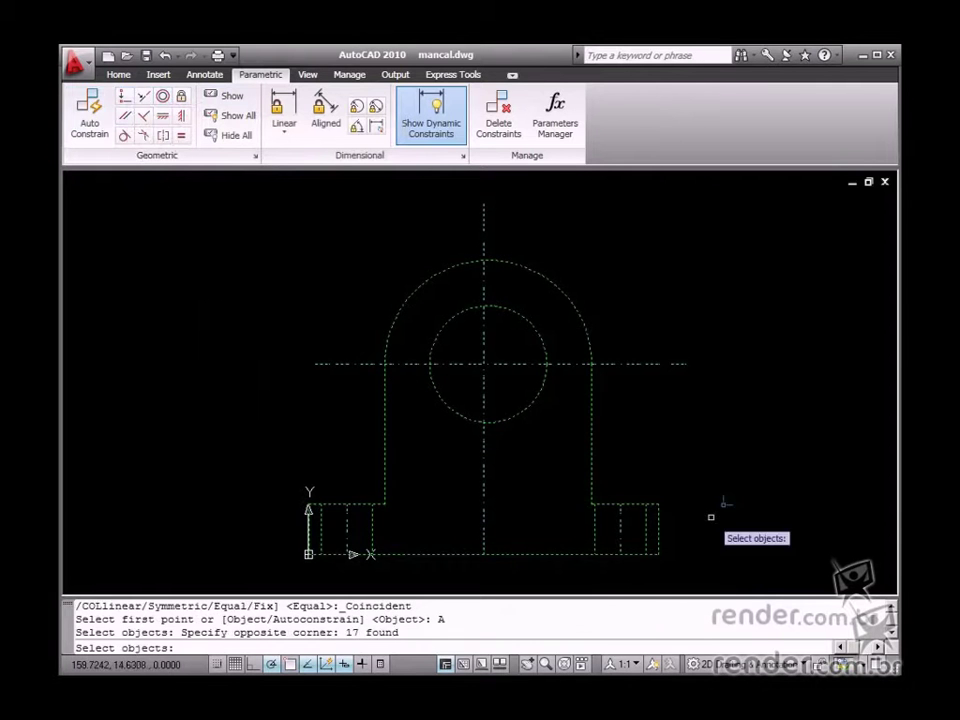
{"action": "key", "text": "Return"}
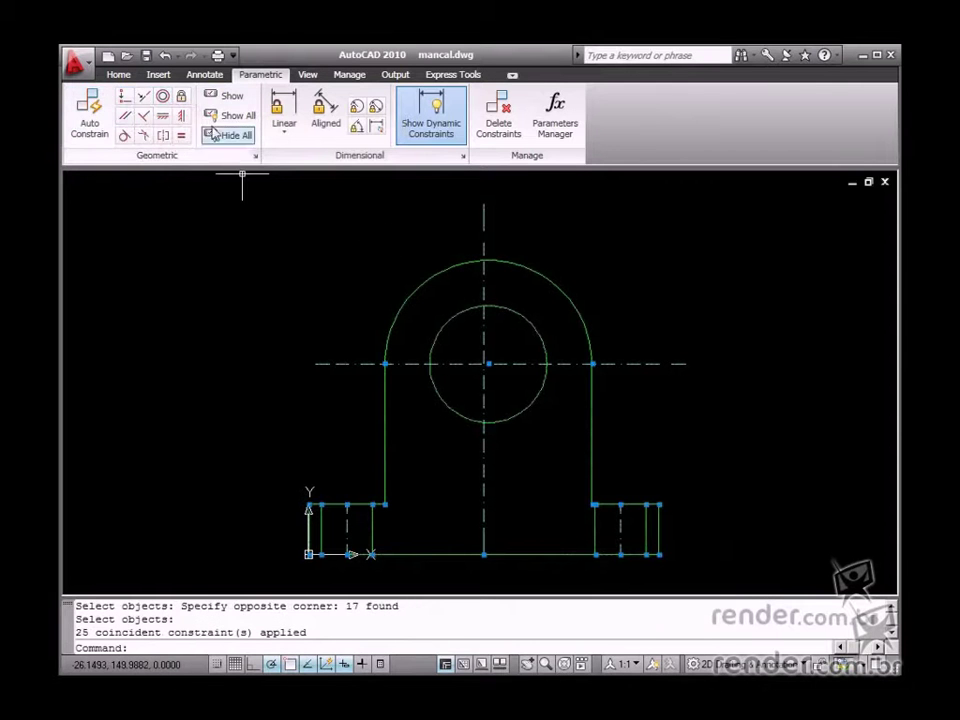
Step: Fix the bottom-left corner and make the top arc tangent to the left and right lines
{"action": "left_click", "coordinate": [181, 95]}
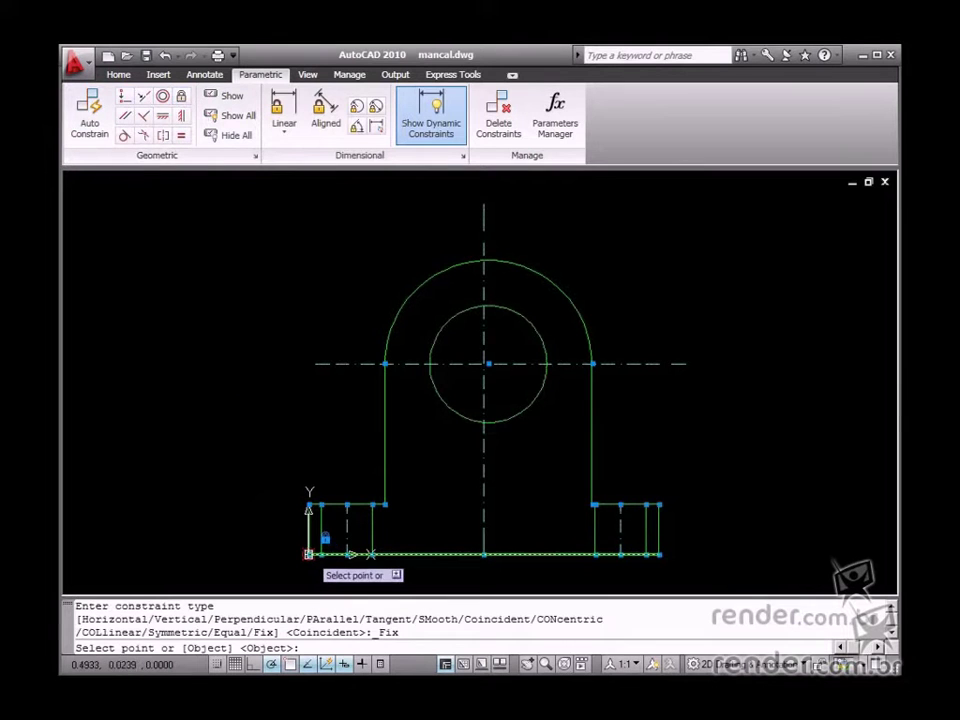
{"action": "left_click", "coordinate": [308, 554]}
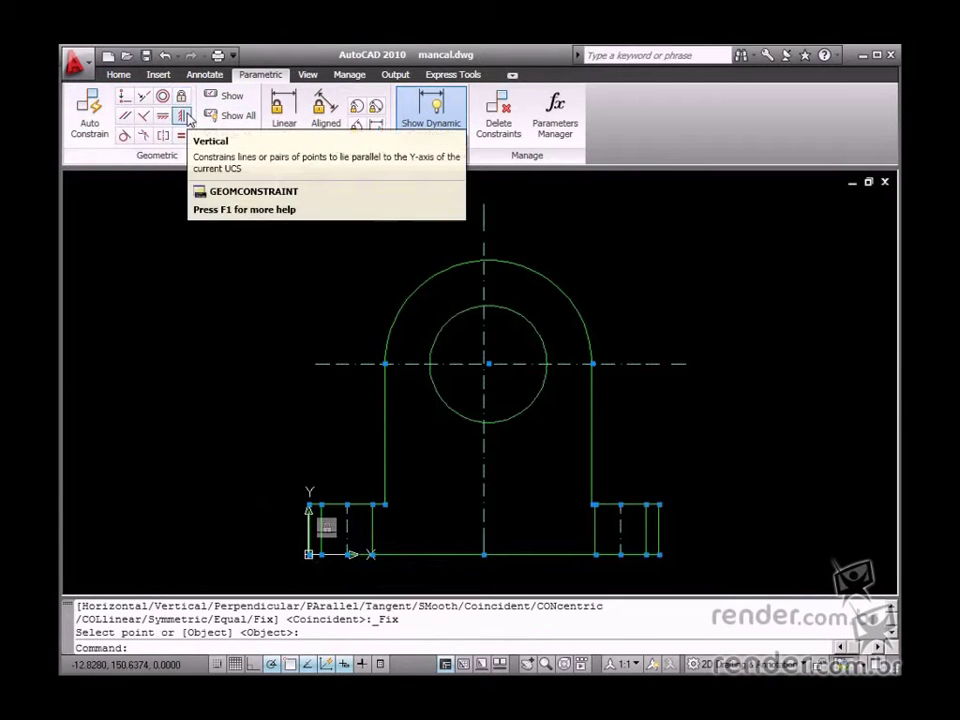
{"action": "left_click", "coordinate": [126, 134]}
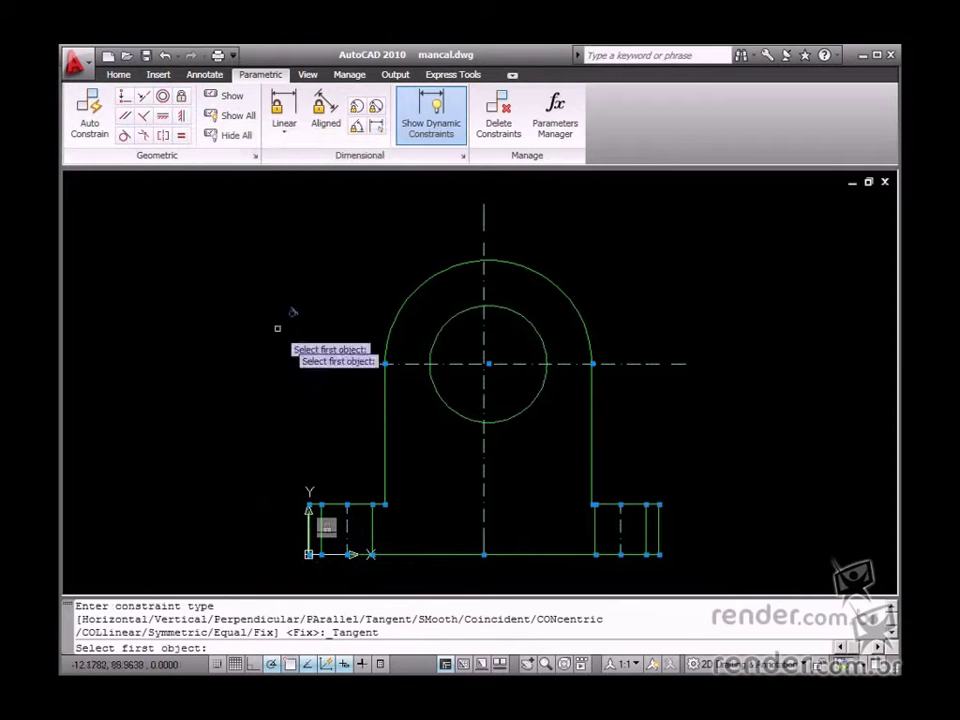
{"action": "left_click", "coordinate": [387, 345]}
{"action": "left_click", "coordinate": [385, 349]}
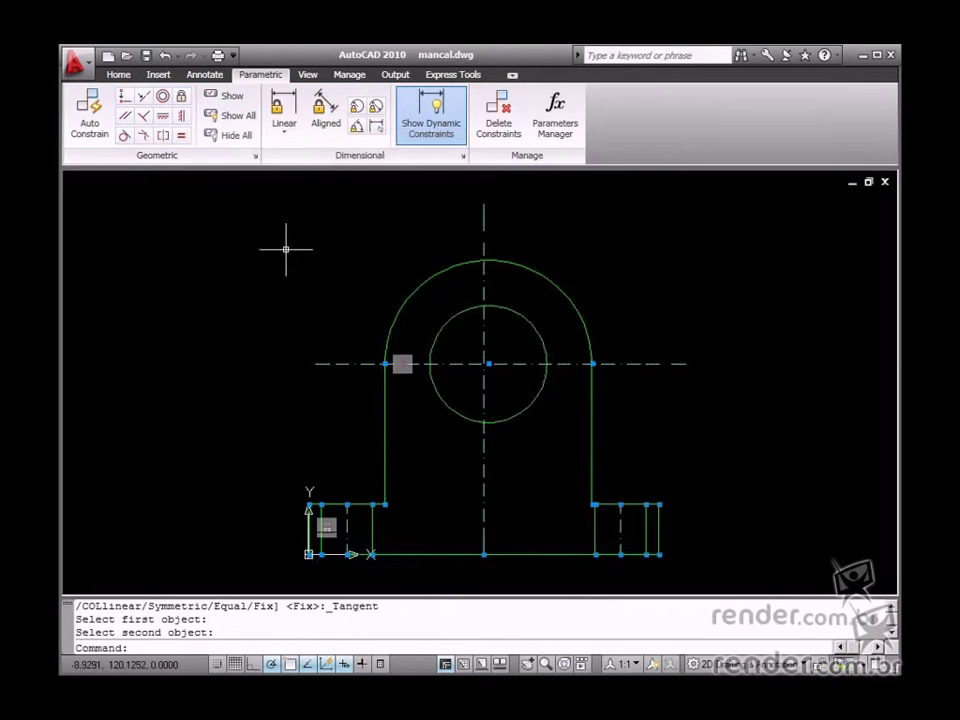
{"action": "left_click", "coordinate": [126, 134]}
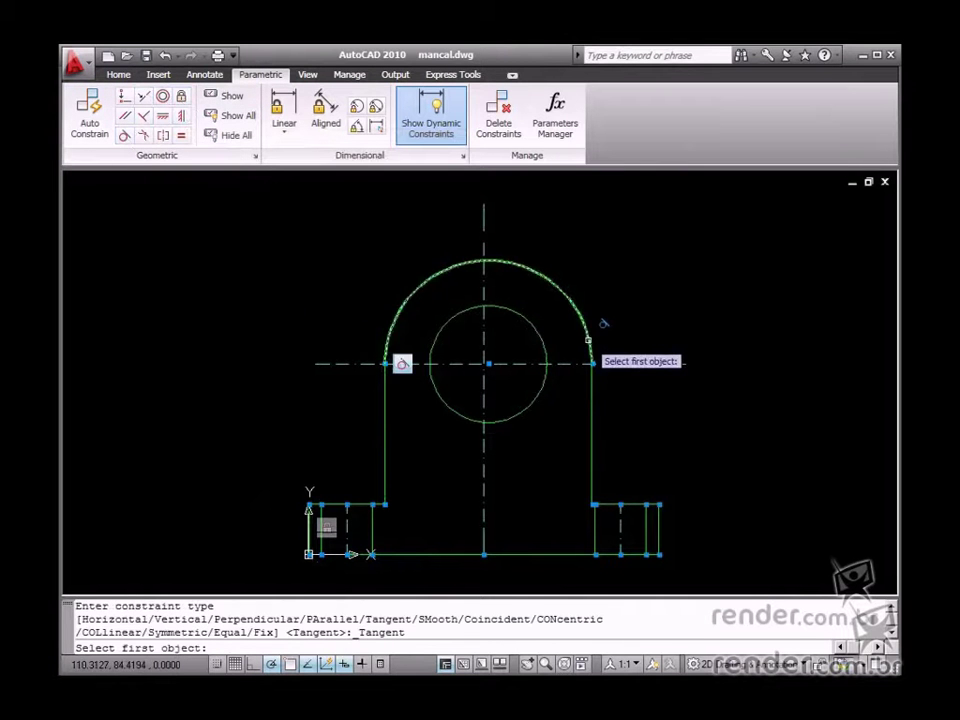
{"action": "left_click", "coordinate": [600, 325]}
{"action": "left_click", "coordinate": [591, 376]}
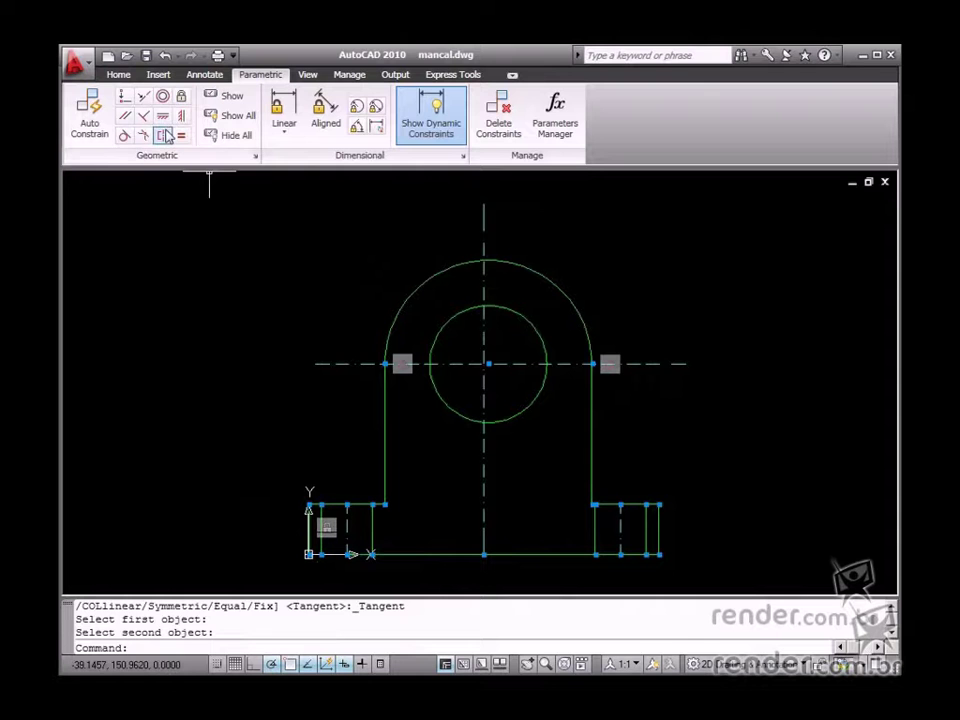
{"action": "left_click", "coordinate": [163, 100]}
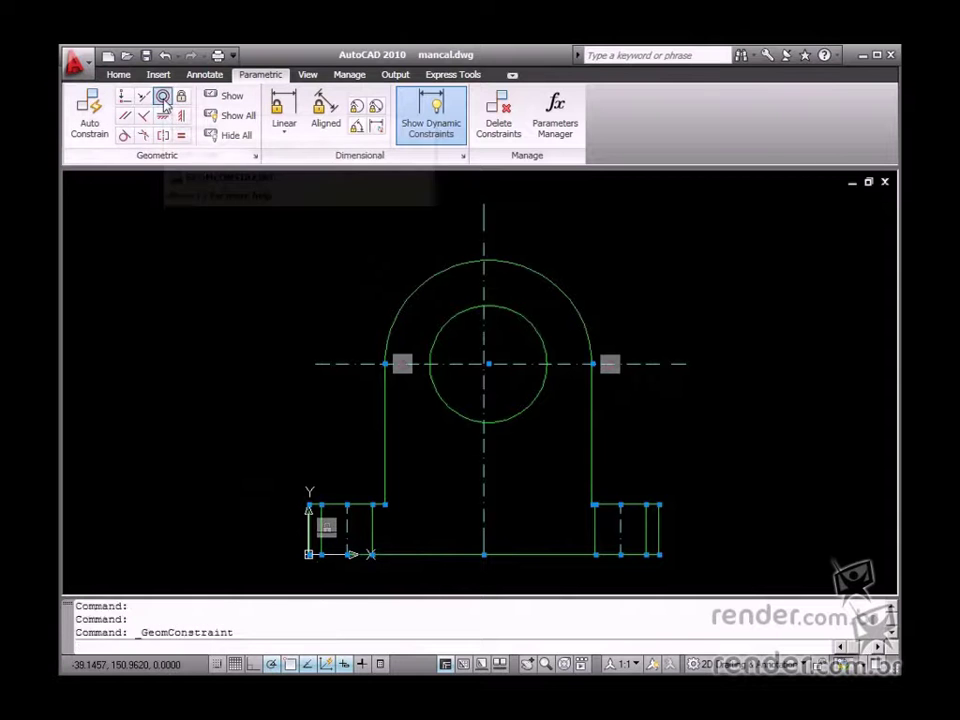
Step: Make the hole concentric with the outer arc, and the bottom line and horizontal centreline horizontal
{"action": "left_click", "coordinate": [512, 313]}
{"action": "left_click", "coordinate": [536, 272]}
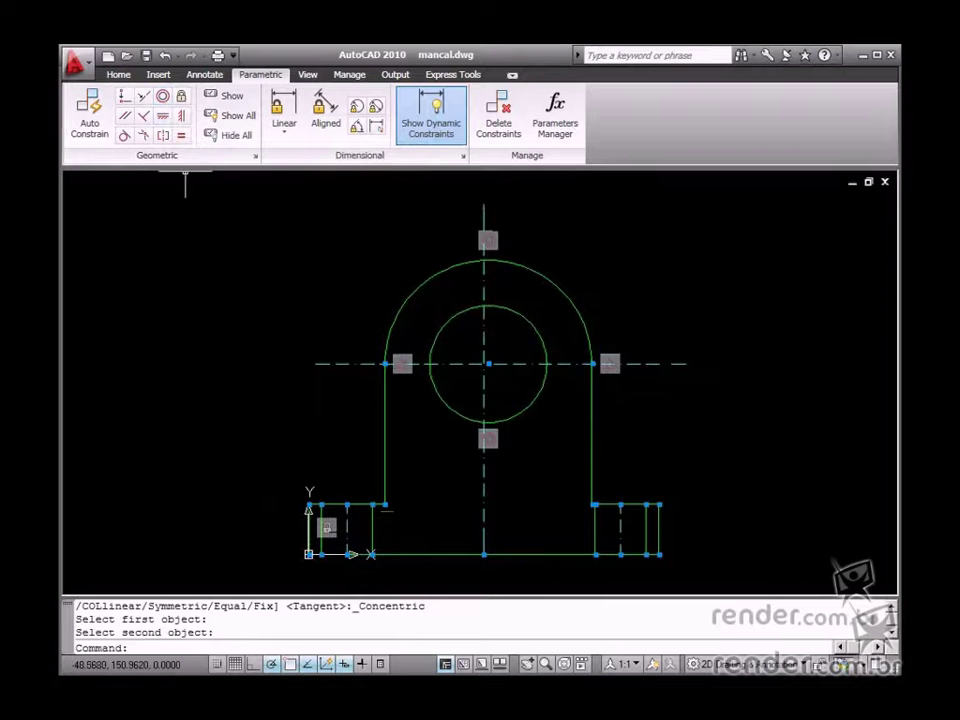
{"action": "left_click", "coordinate": [163, 115]}
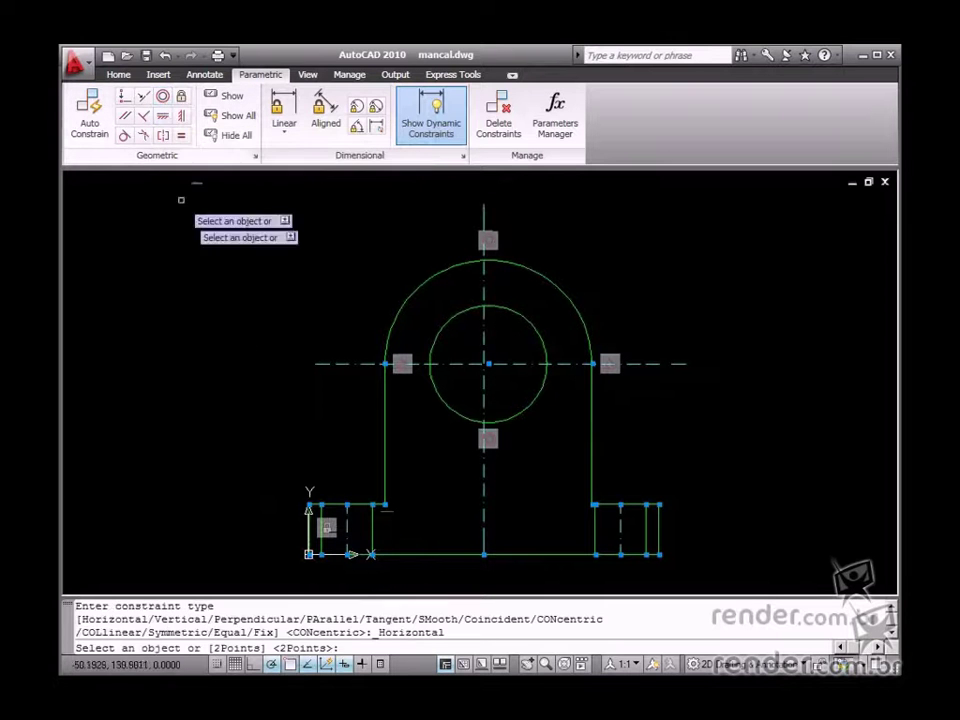
{"action": "left_click", "coordinate": [459, 553]}
{"action": "left_click", "coordinate": [163, 115]}
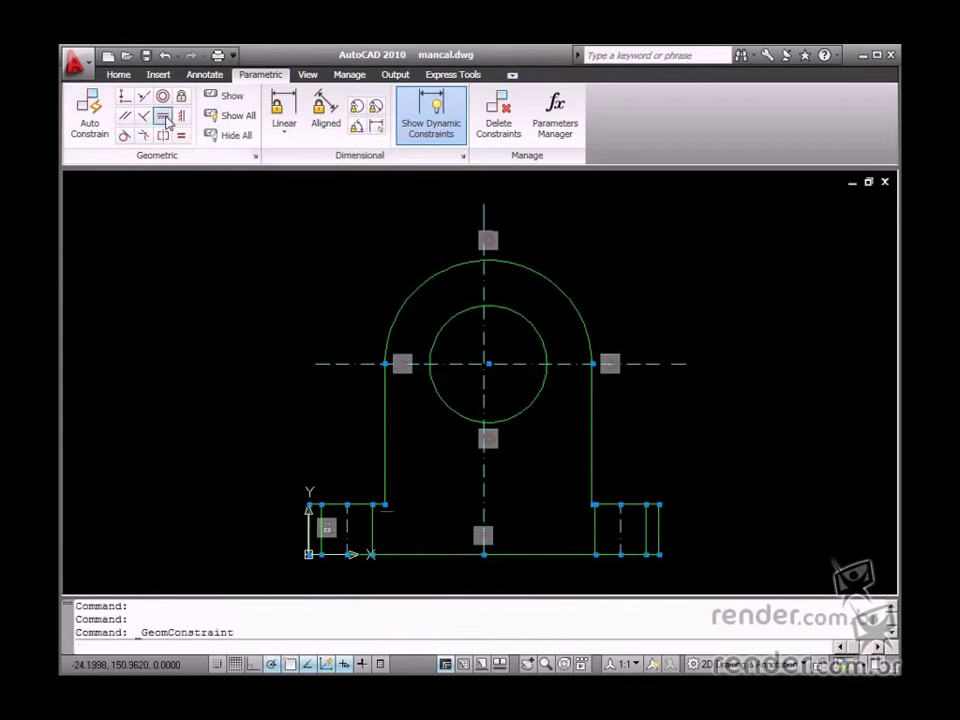
{"action": "left_click", "coordinate": [343, 363]}
Step: Make the left side line, both left foot lines and the vertical centreline vertical
{"action": "left_click", "coordinate": [181, 136]}
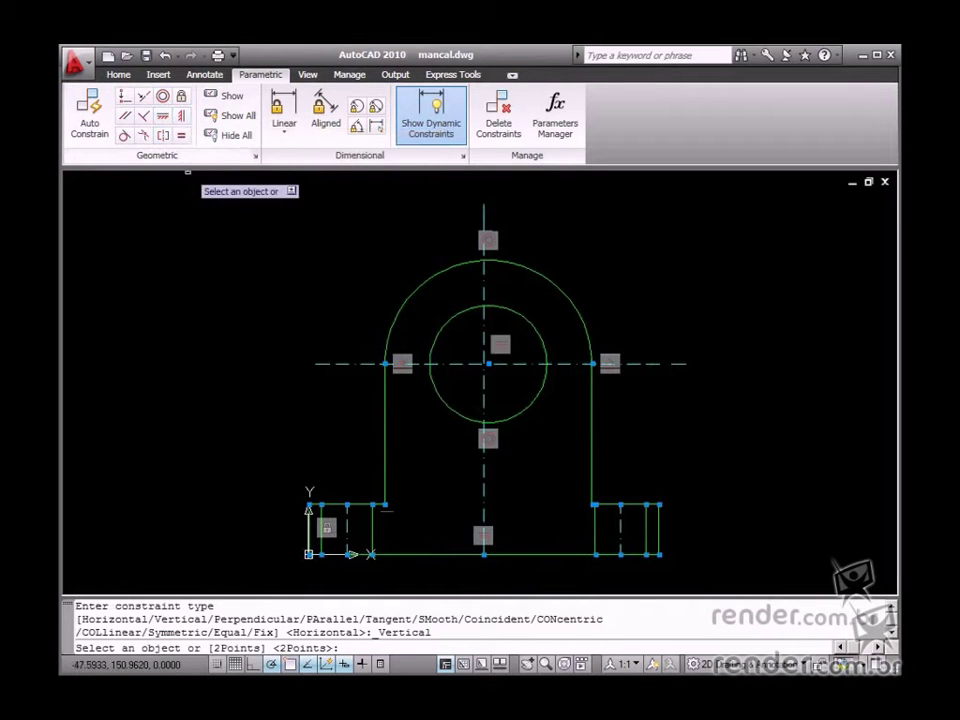
{"action": "left_click", "coordinate": [309, 525]}
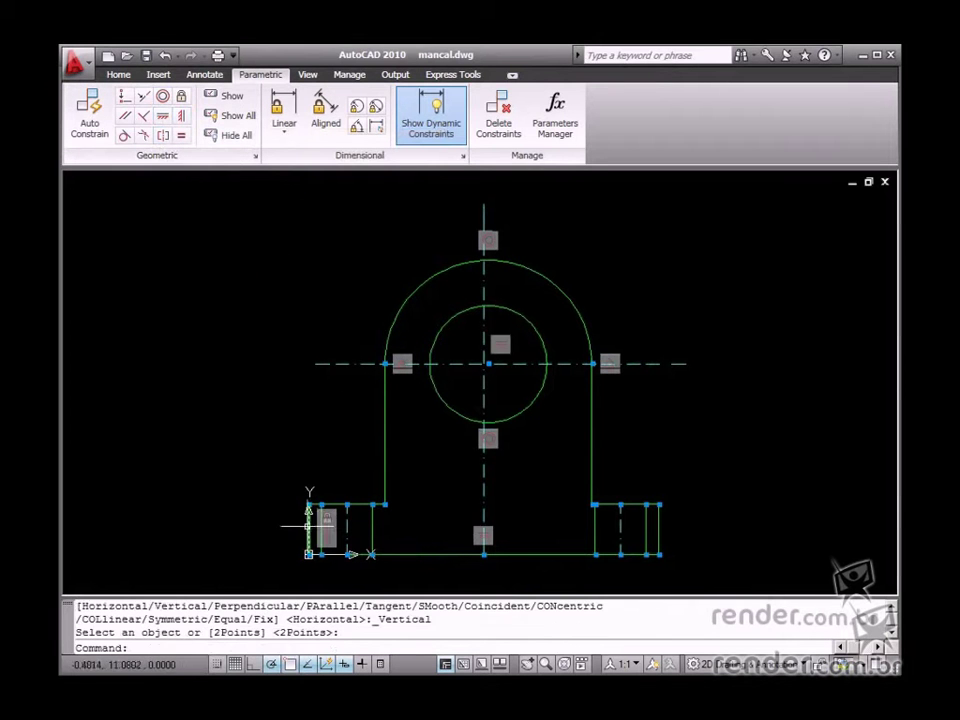
{"action": "left_click", "coordinate": [182, 134]}
{"action": "left_click", "coordinate": [322, 520]}
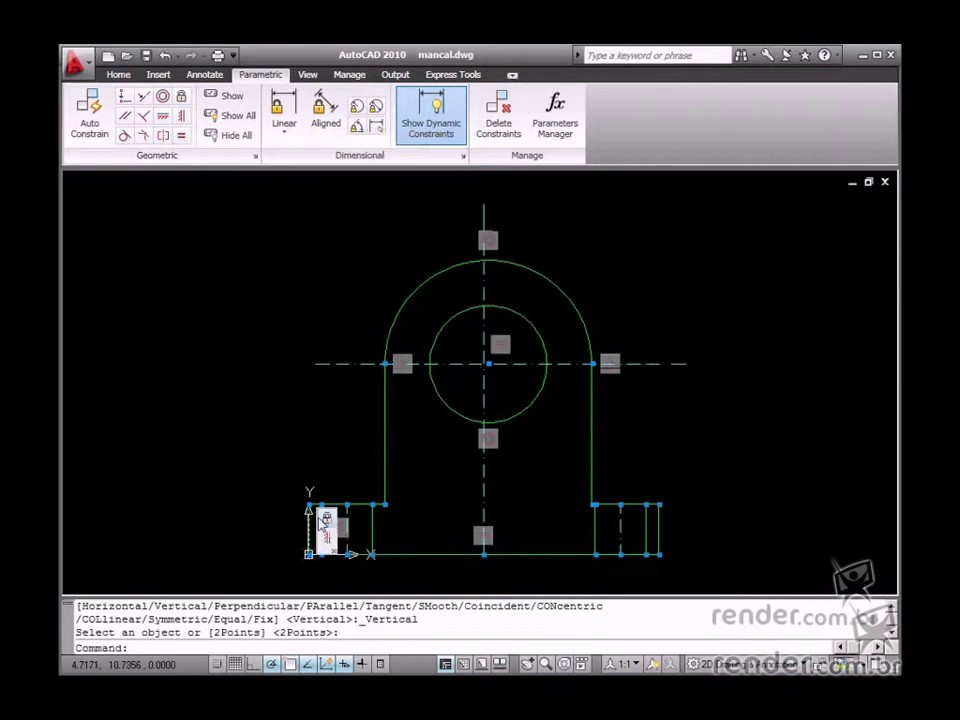
{"action": "left_click", "coordinate": [181, 134]}
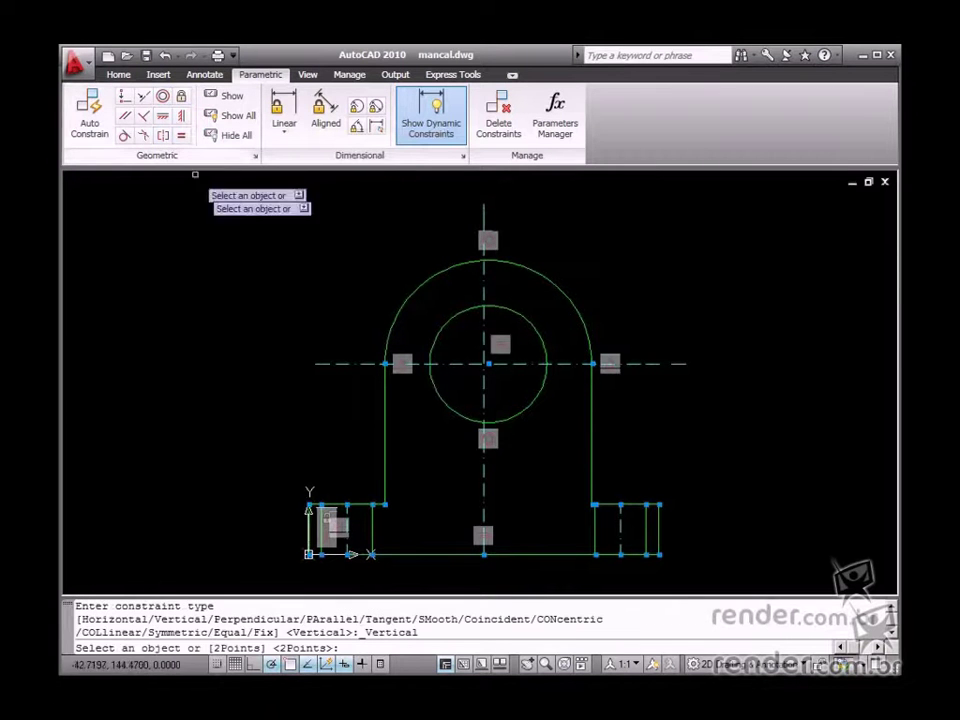
{"action": "left_click", "coordinate": [370, 535]}
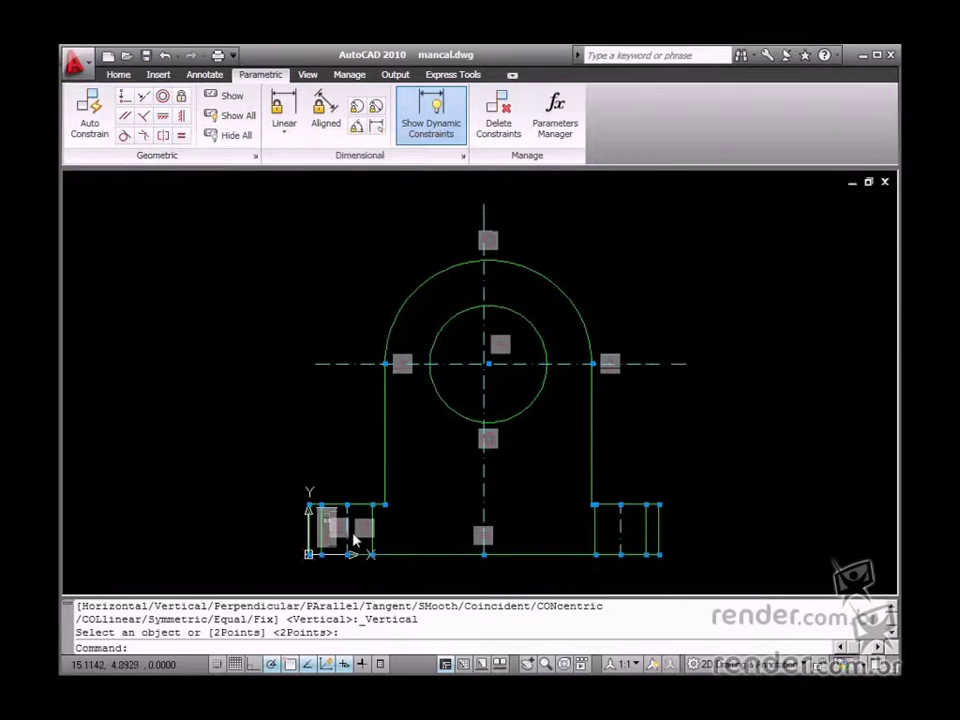
{"action": "left_click", "coordinate": [185, 118]}
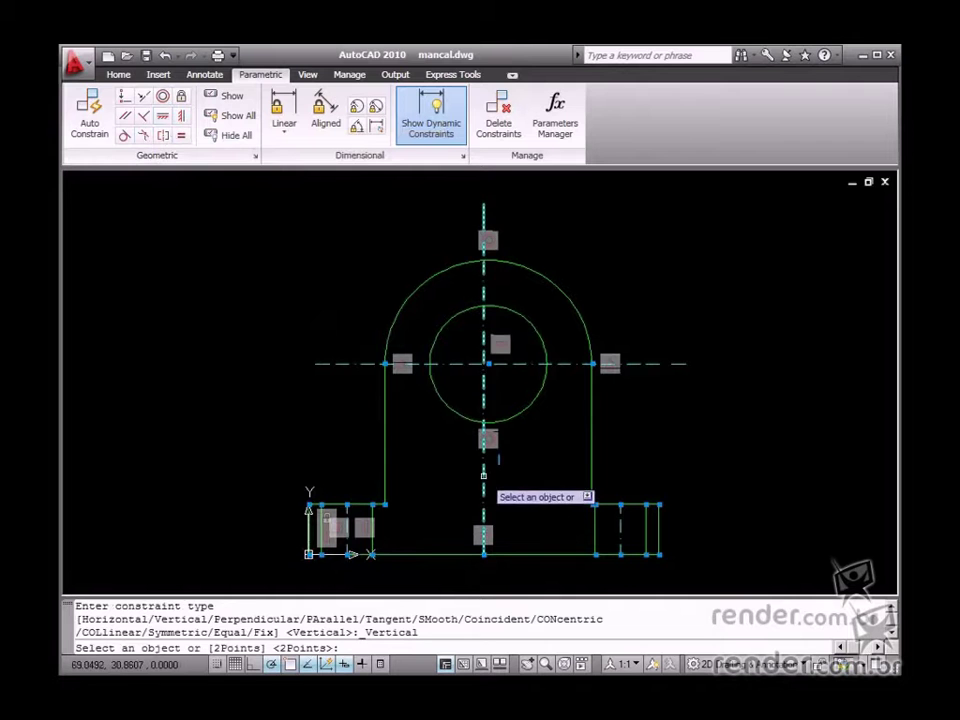
{"action": "left_click", "coordinate": [483, 476]}
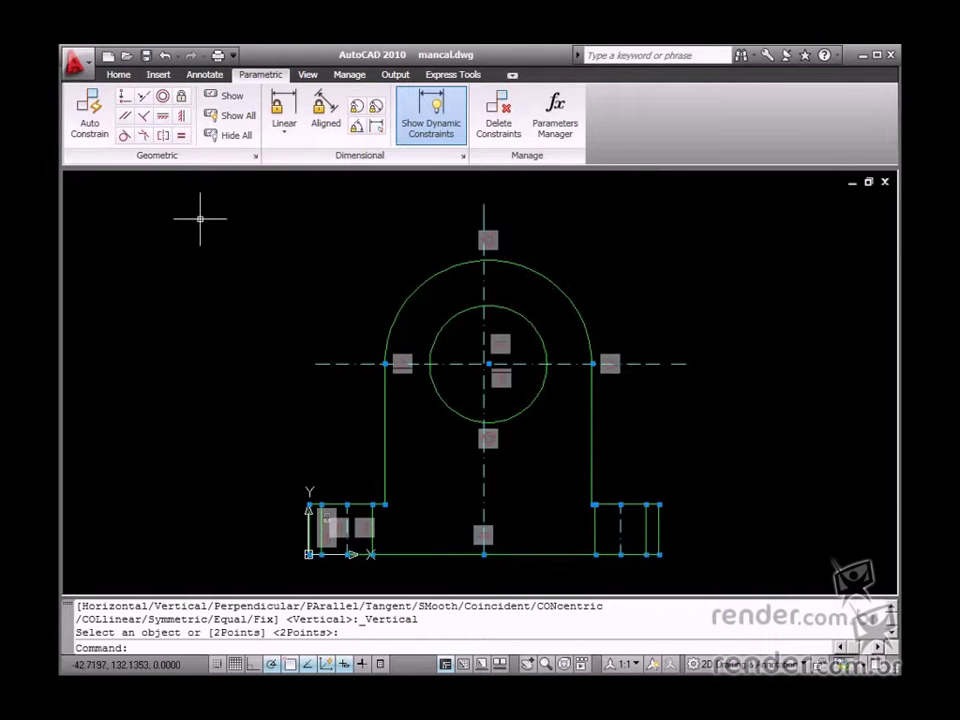
Step: Make the left foot's top line parallel to the bottom line
{"action": "left_click", "coordinate": [124, 115]}
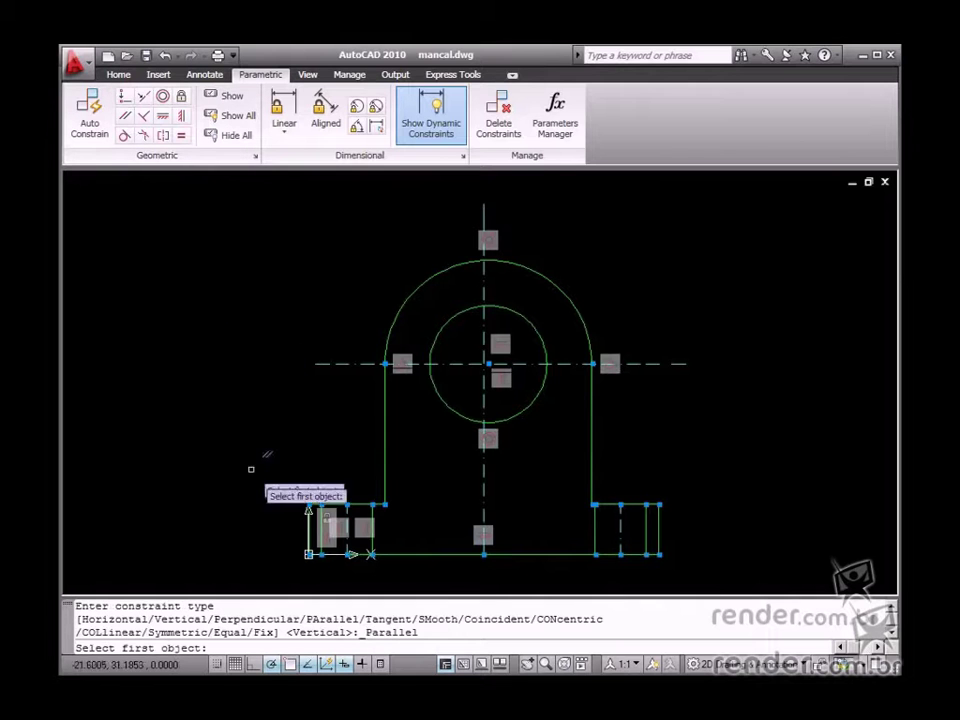
{"action": "left_click", "coordinate": [378, 553]}
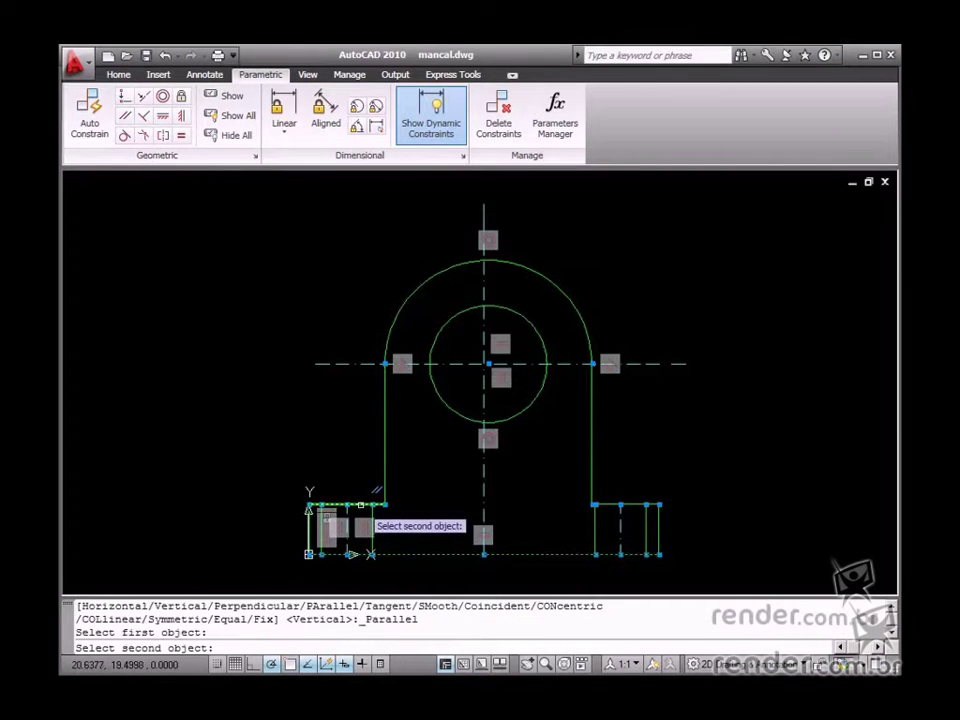
{"action": "left_click", "coordinate": [360, 504]}
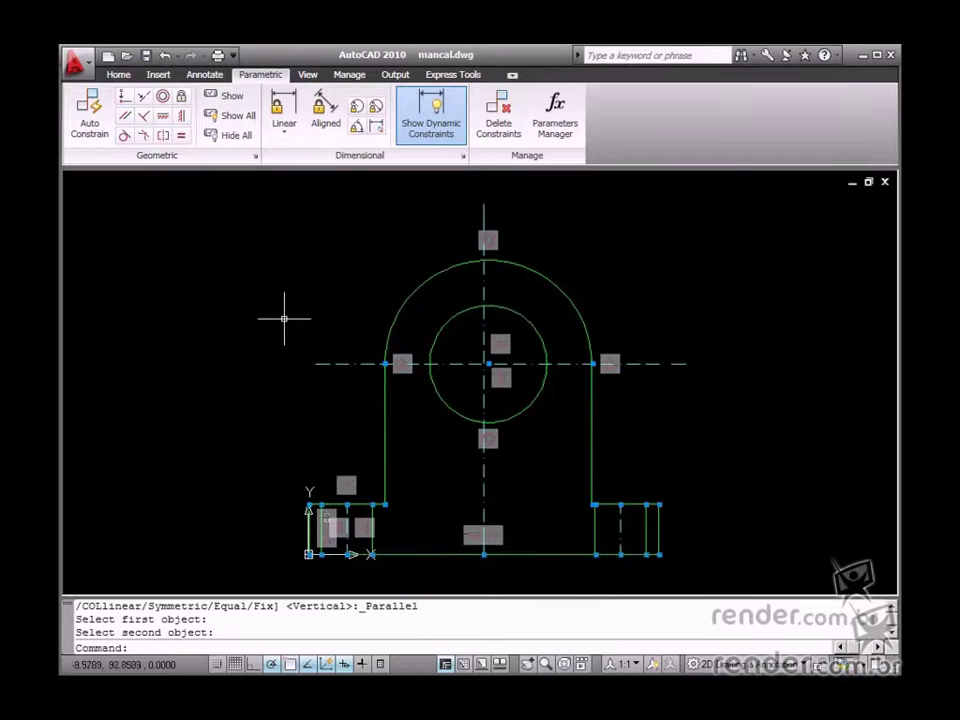
Step: Make the right foot's top and outer lines equal in length to the left foot's
{"action": "left_click", "coordinate": [180, 137]}
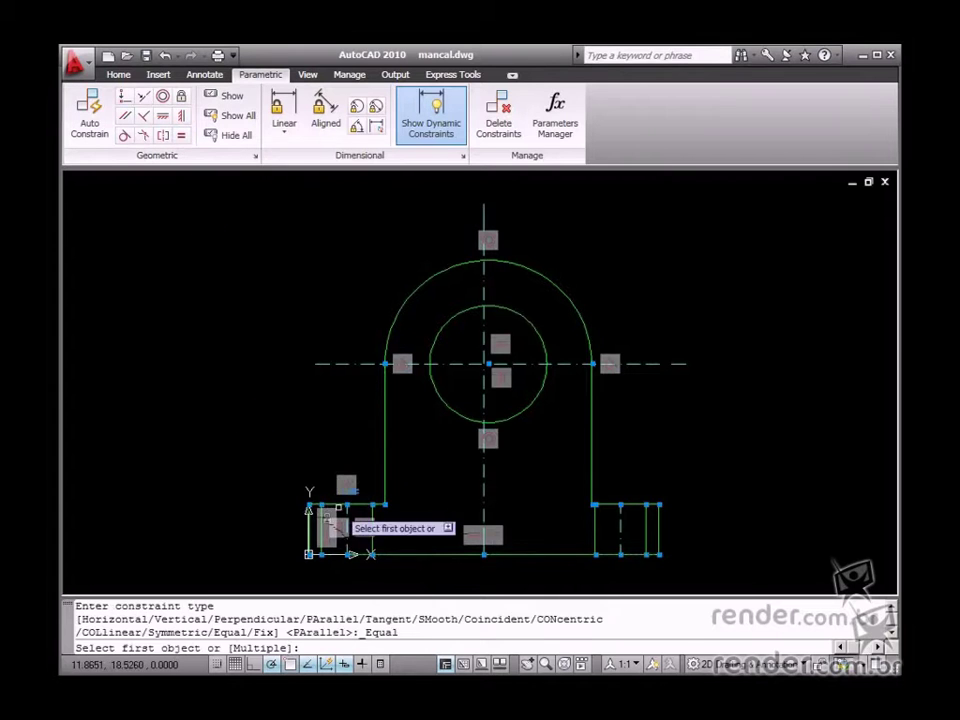
{"action": "left_click", "coordinate": [345, 504]}
{"action": "left_click", "coordinate": [604, 507]}
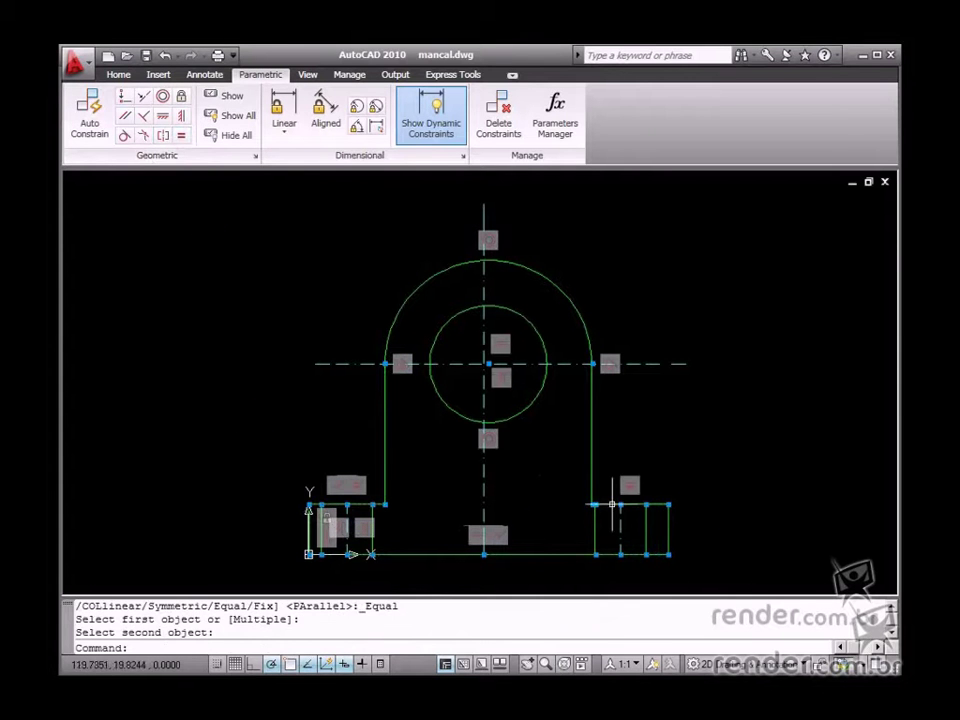
{"action": "left_click", "coordinate": [180, 137]}
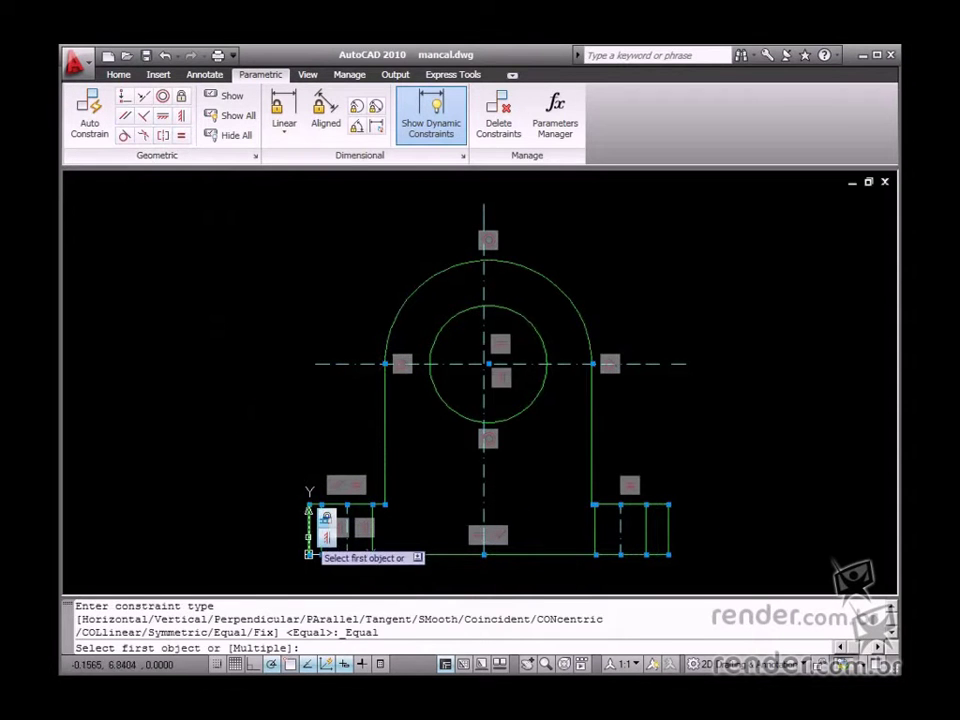
{"action": "left_click", "coordinate": [312, 522]}
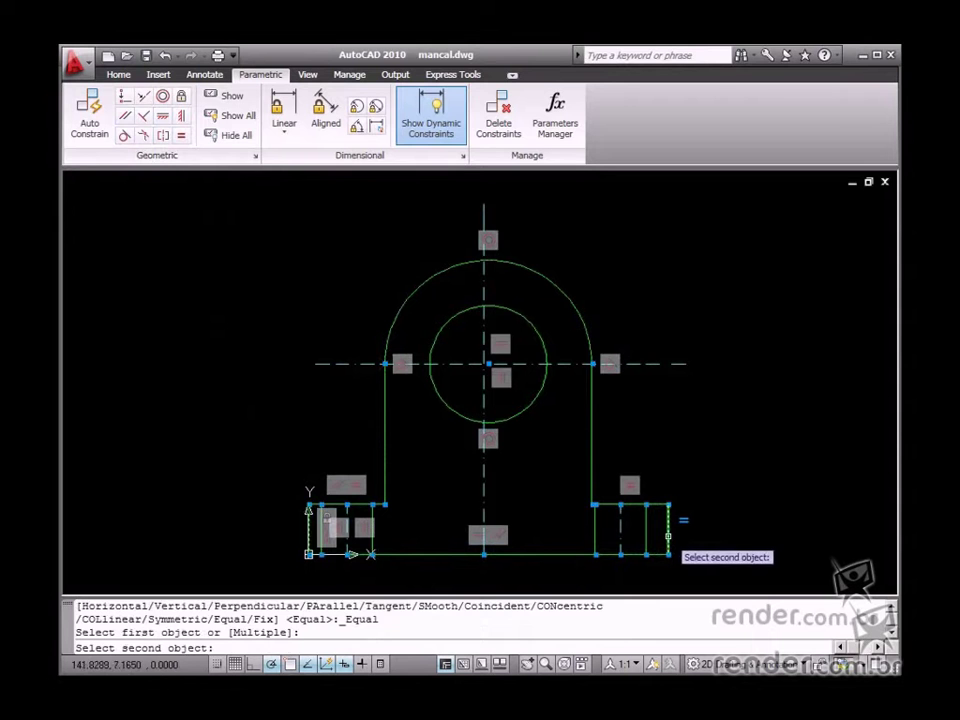
{"action": "left_click", "coordinate": [668, 536]}
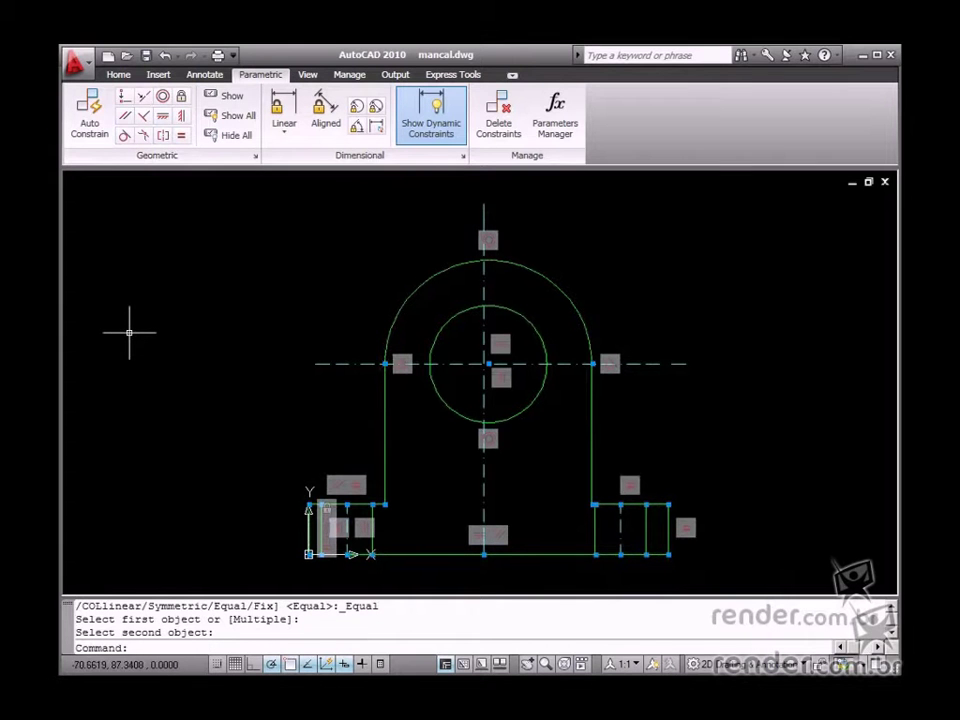
Step: Make the feet's outer edges and vertical lines symmetric about the vertical centreline
{"action": "left_click", "coordinate": [163, 136]}
{"action": "left_click", "coordinate": [322, 530]}
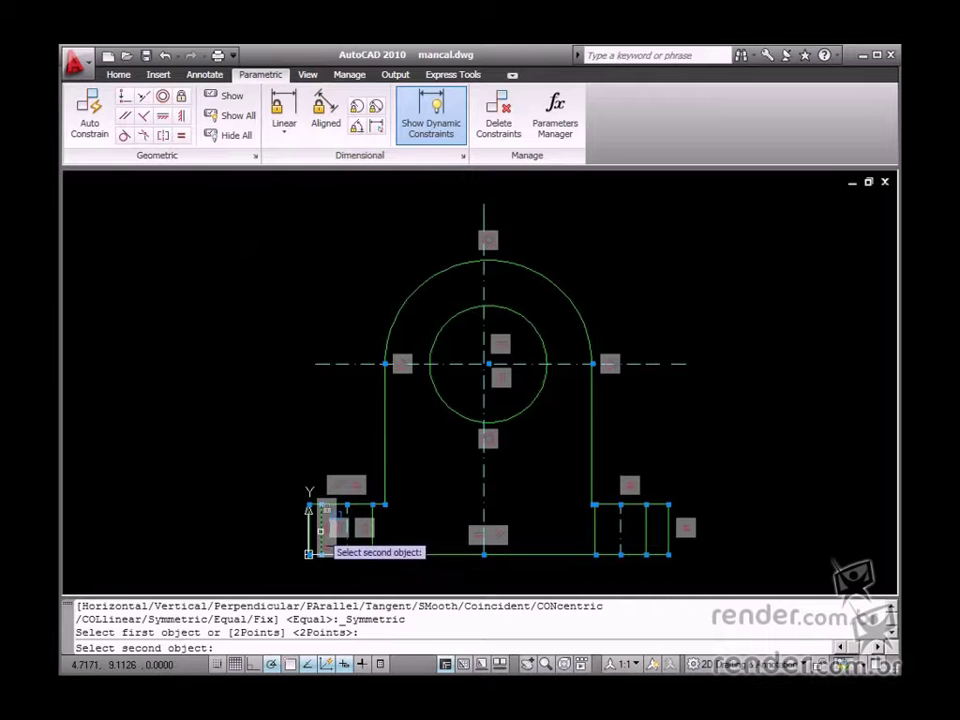
{"action": "left_click", "coordinate": [371, 548]}
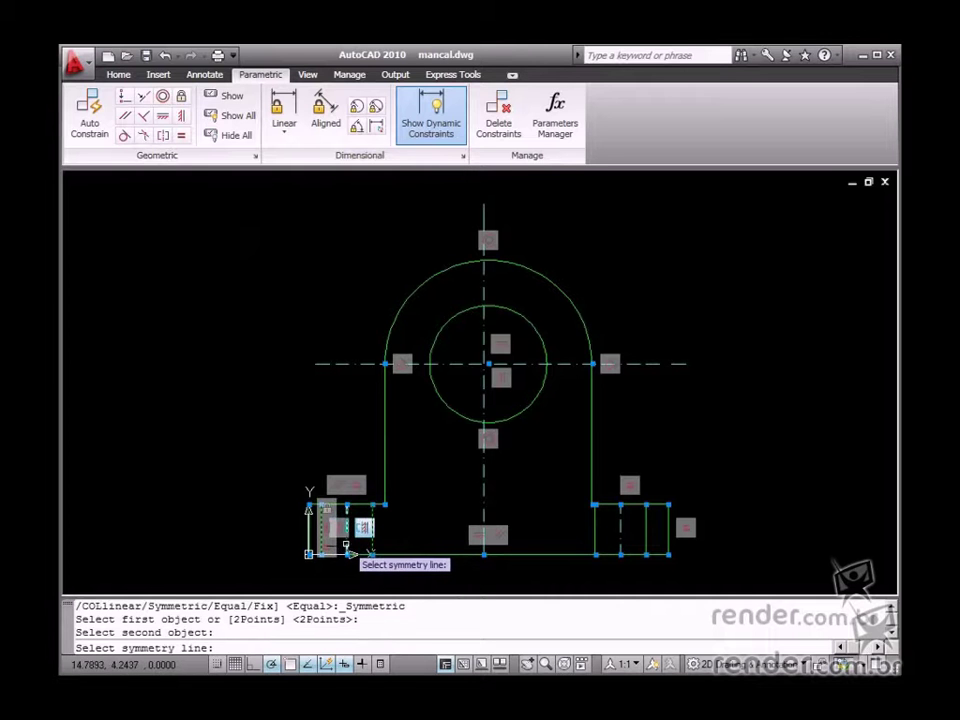
{"action": "left_click", "coordinate": [345, 545]}
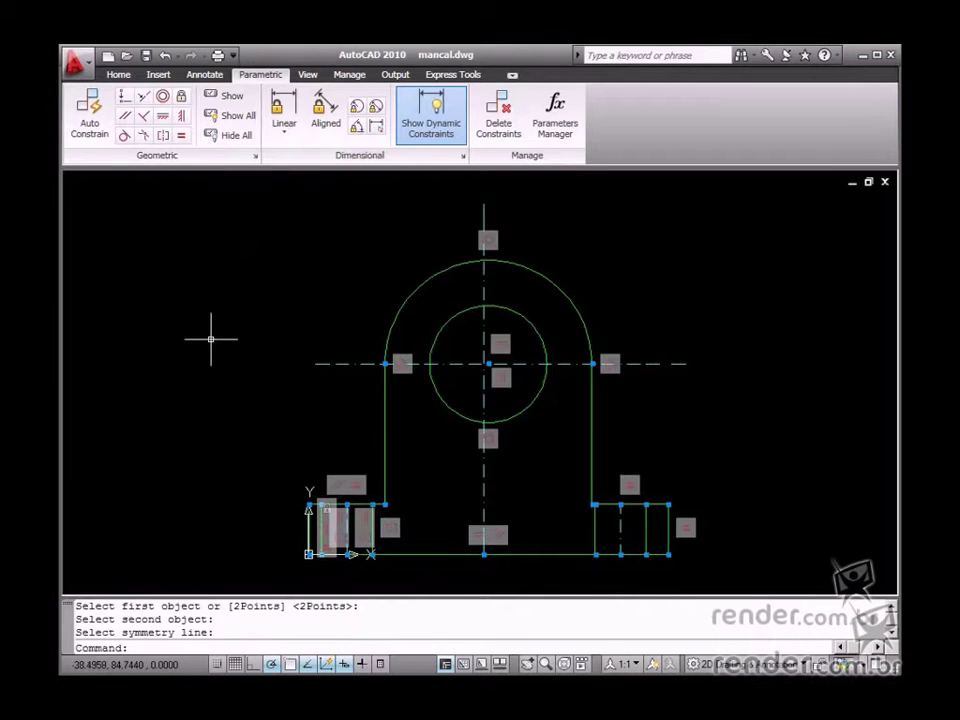
{"action": "left_click", "coordinate": [163, 135]}
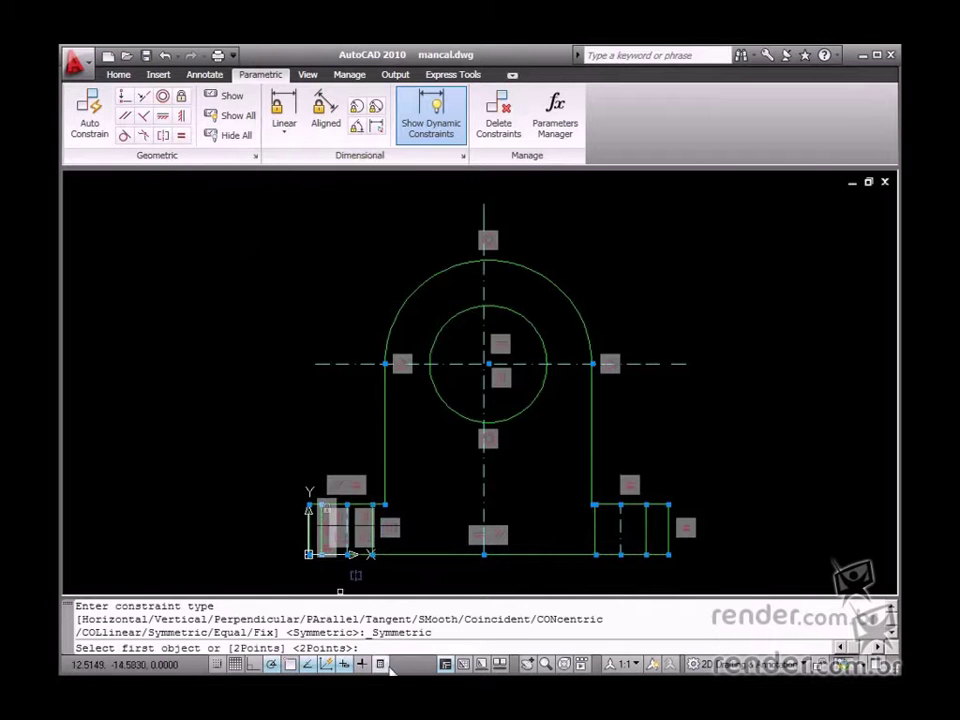
{"action": "left_click", "coordinate": [314, 538]}
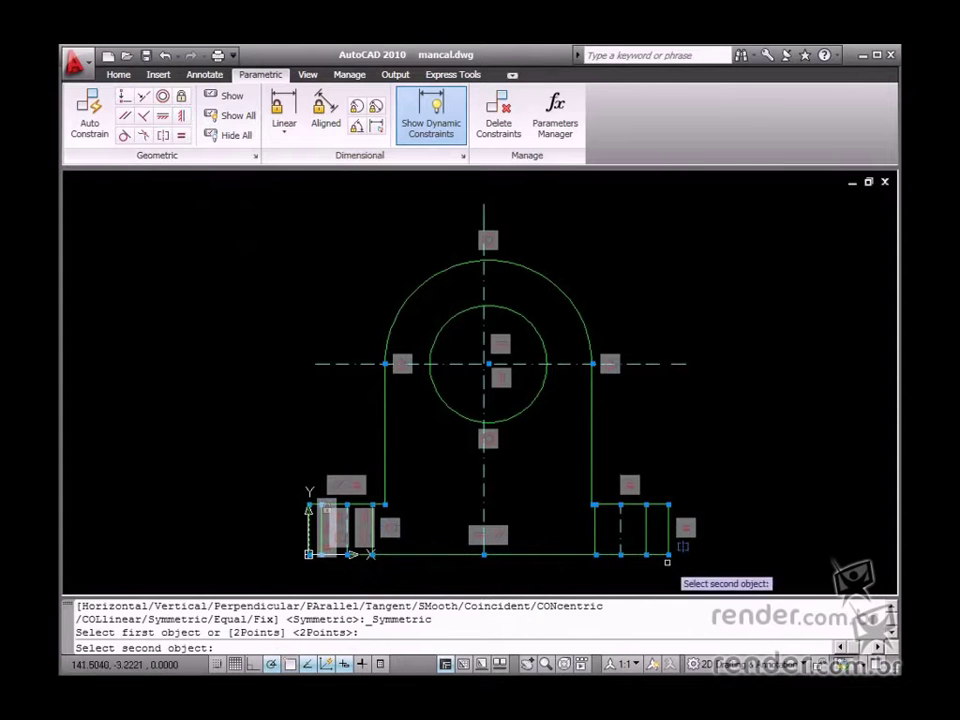
{"action": "left_click", "coordinate": [668, 553]}
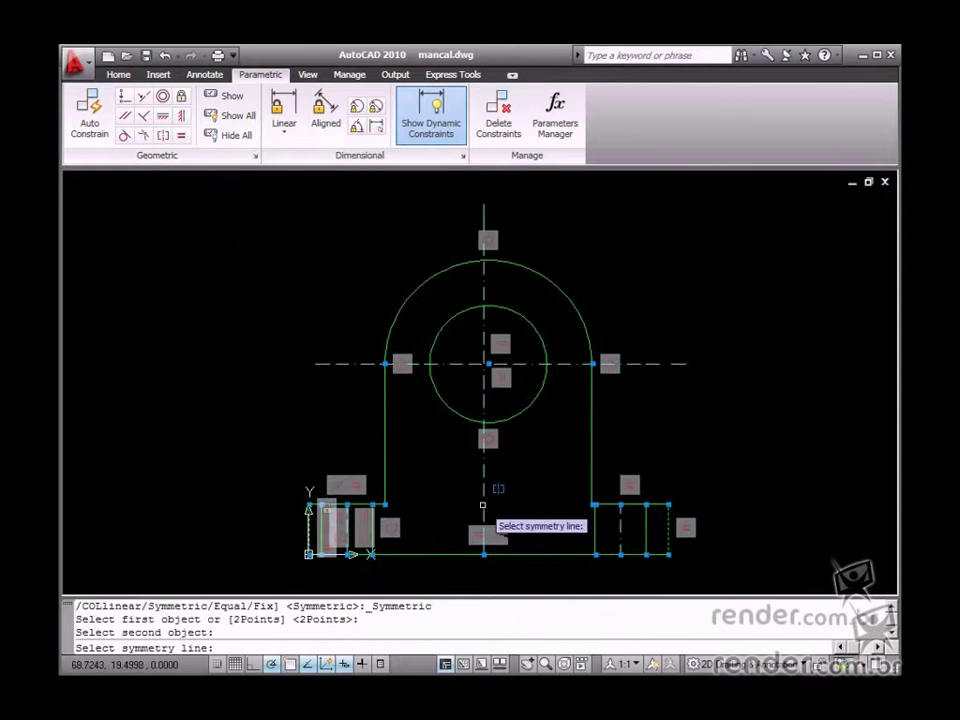
{"action": "left_click", "coordinate": [484, 488]}
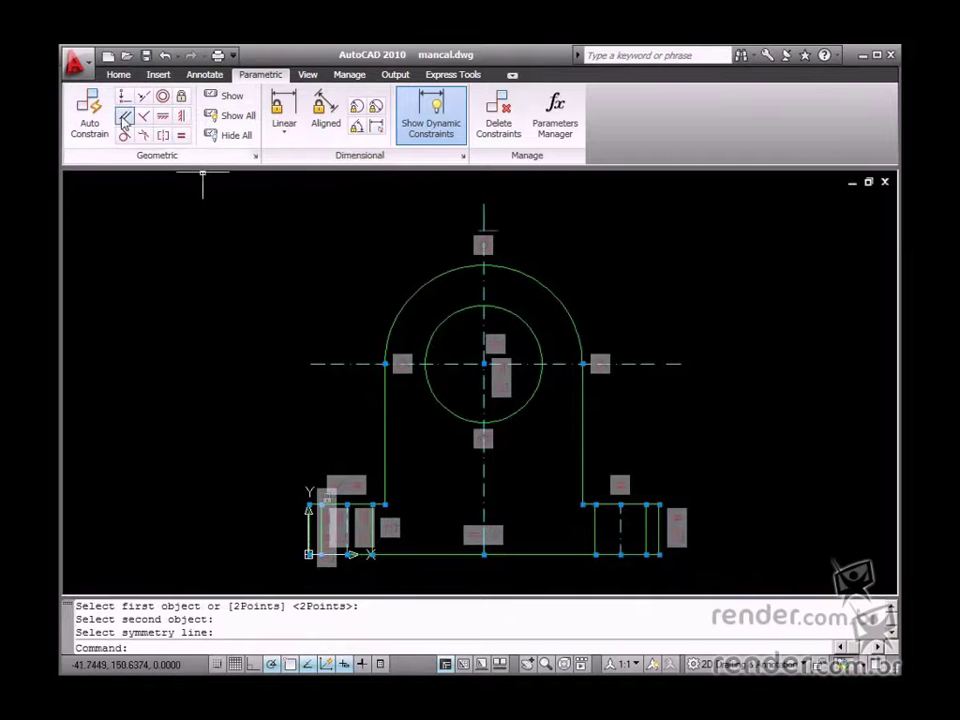
{"action": "left_click", "coordinate": [163, 135]}
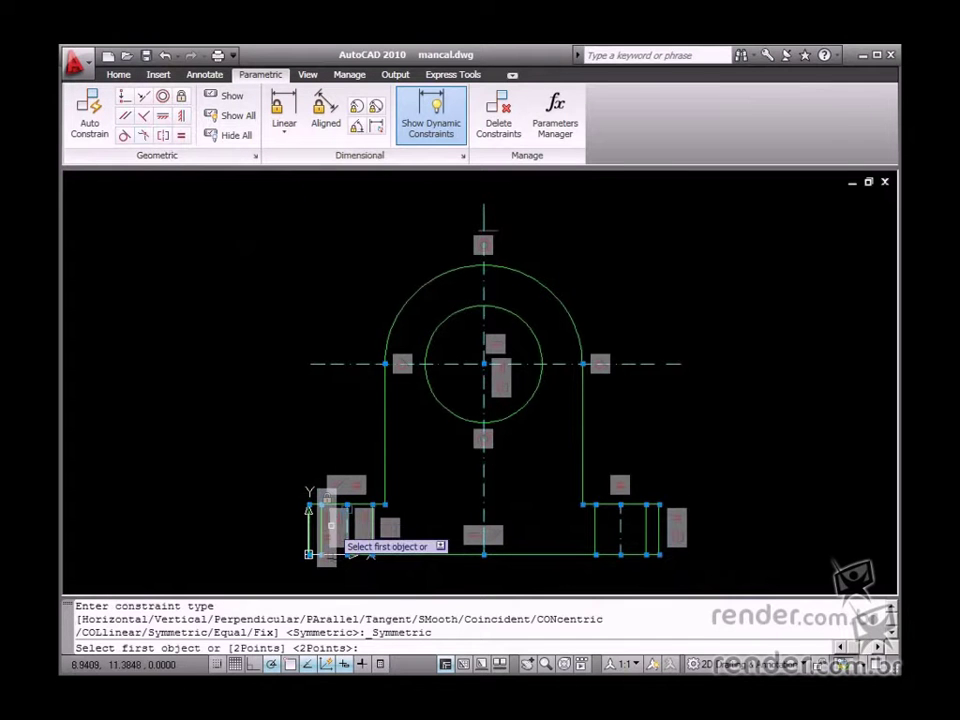
{"action": "left_click", "coordinate": [321, 530]}
{"action": "left_click", "coordinate": [647, 532]}
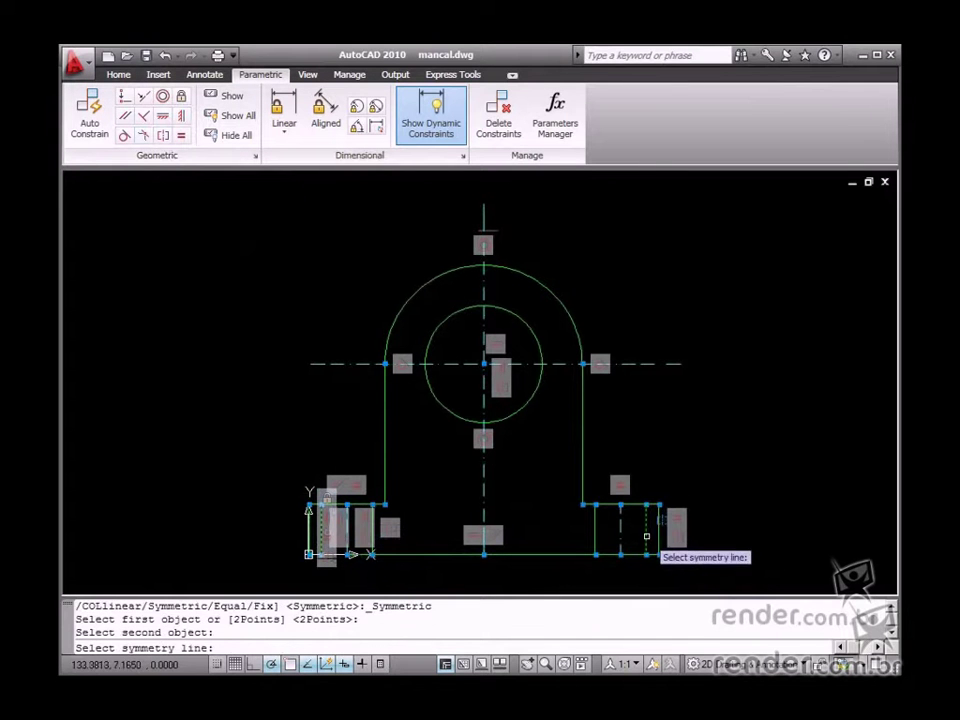
{"action": "left_click", "coordinate": [486, 390]}
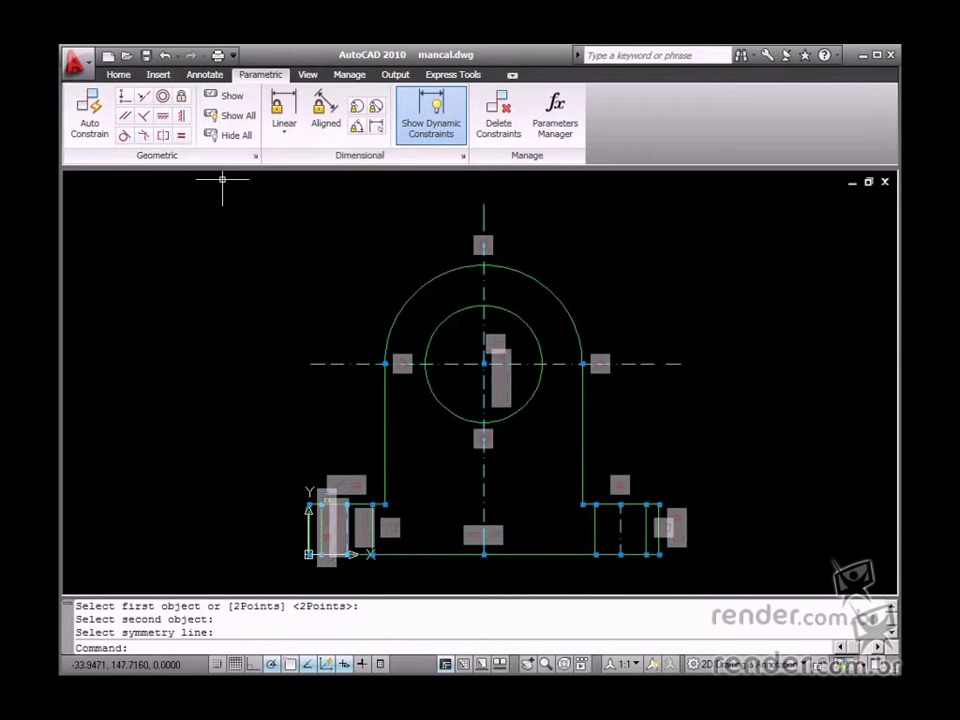
Step: Make the feet's inner vertical lines and the two uprights symmetric about the centreline
{"action": "left_click", "coordinate": [163, 135]}
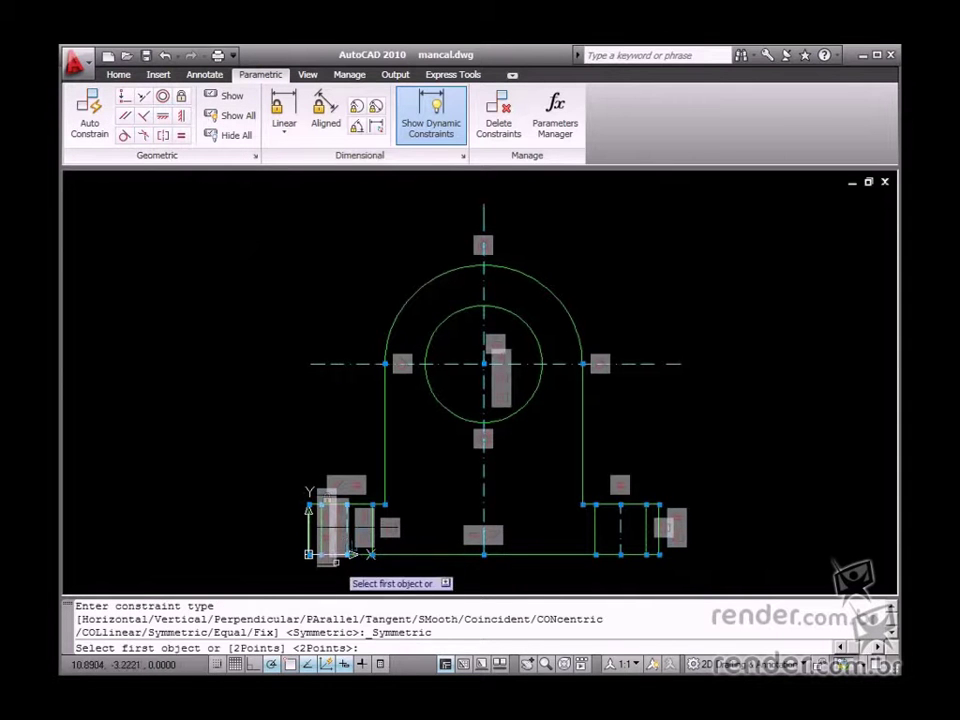
{"action": "left_click", "coordinate": [347, 538]}
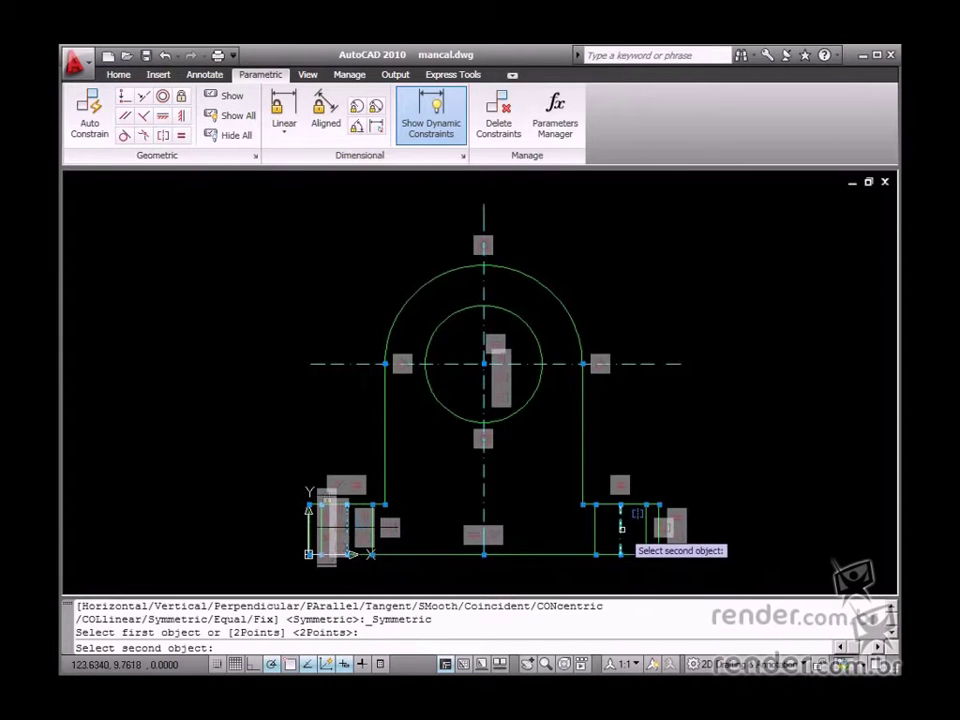
{"action": "left_click", "coordinate": [621, 529]}
{"action": "left_click", "coordinate": [482, 512]}
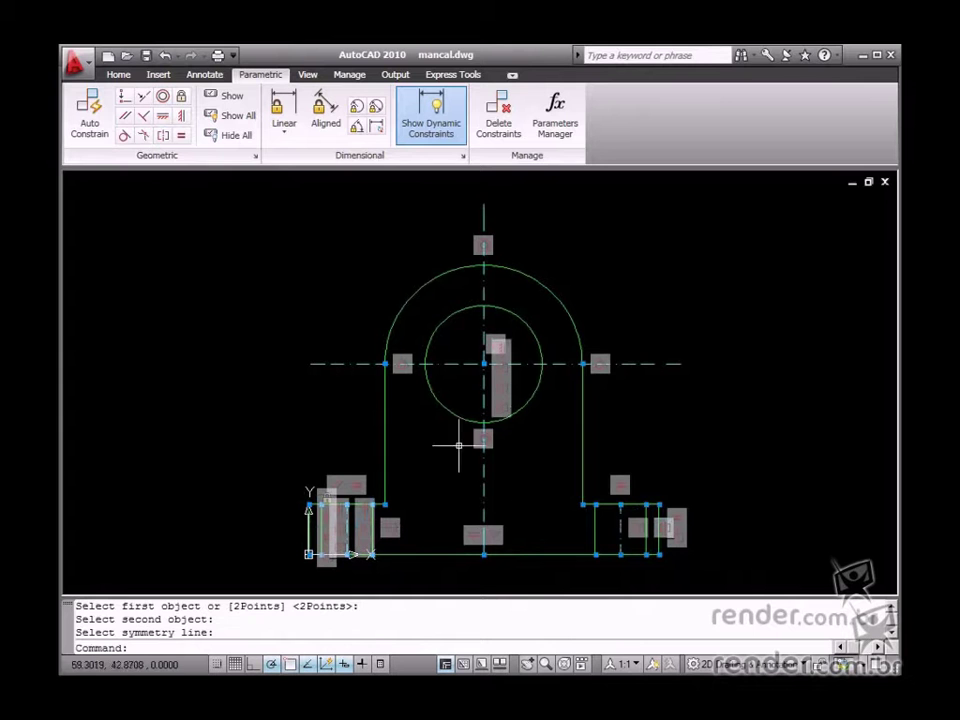
{"action": "left_click", "coordinate": [163, 136]}
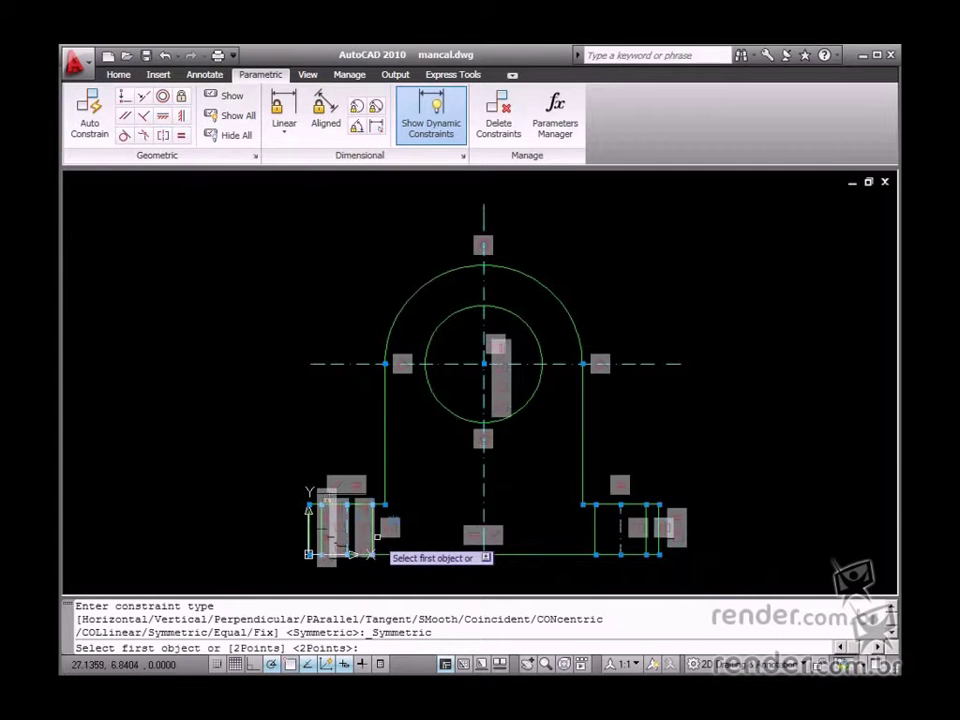
{"action": "left_click", "coordinate": [370, 530]}
{"action": "left_click", "coordinate": [596, 529]}
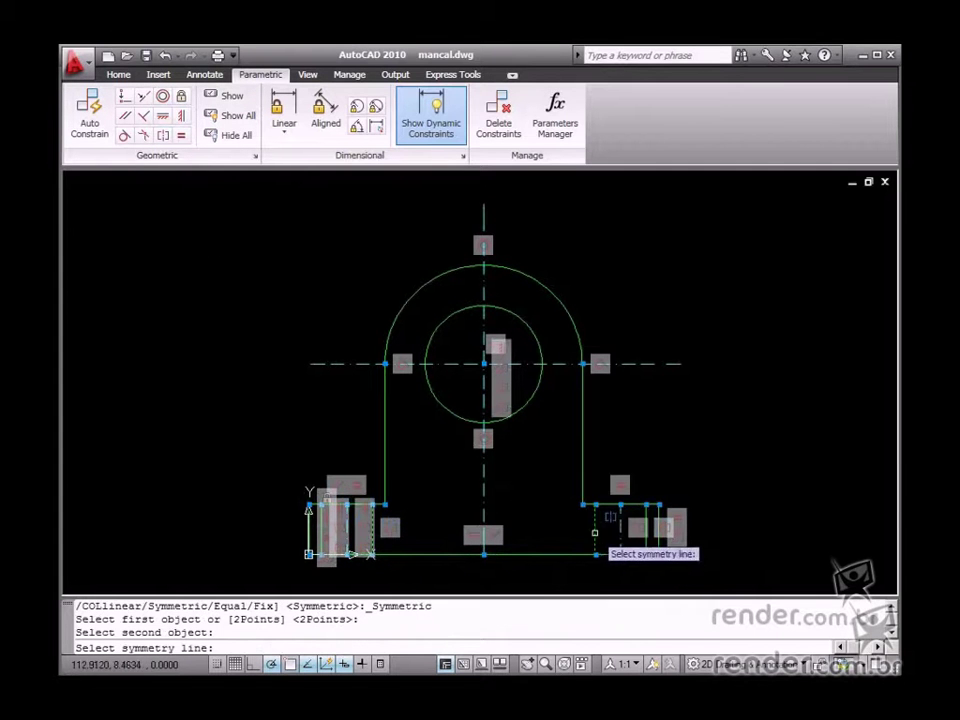
{"action": "left_click", "coordinate": [482, 490]}
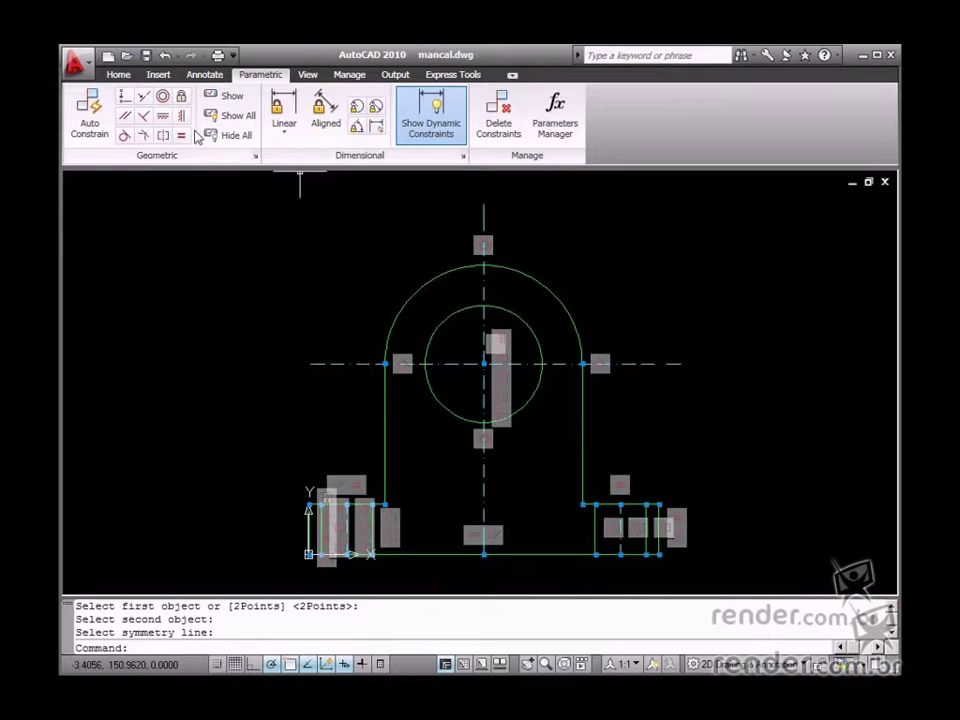
{"action": "left_click", "coordinate": [163, 136]}
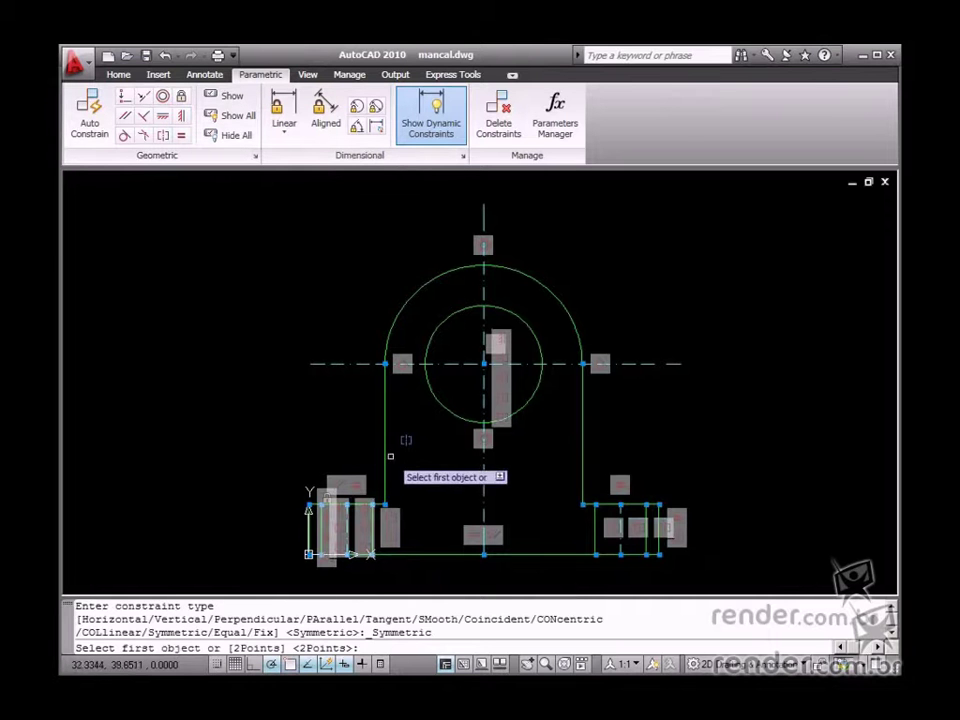
{"action": "left_click", "coordinate": [387, 440]}
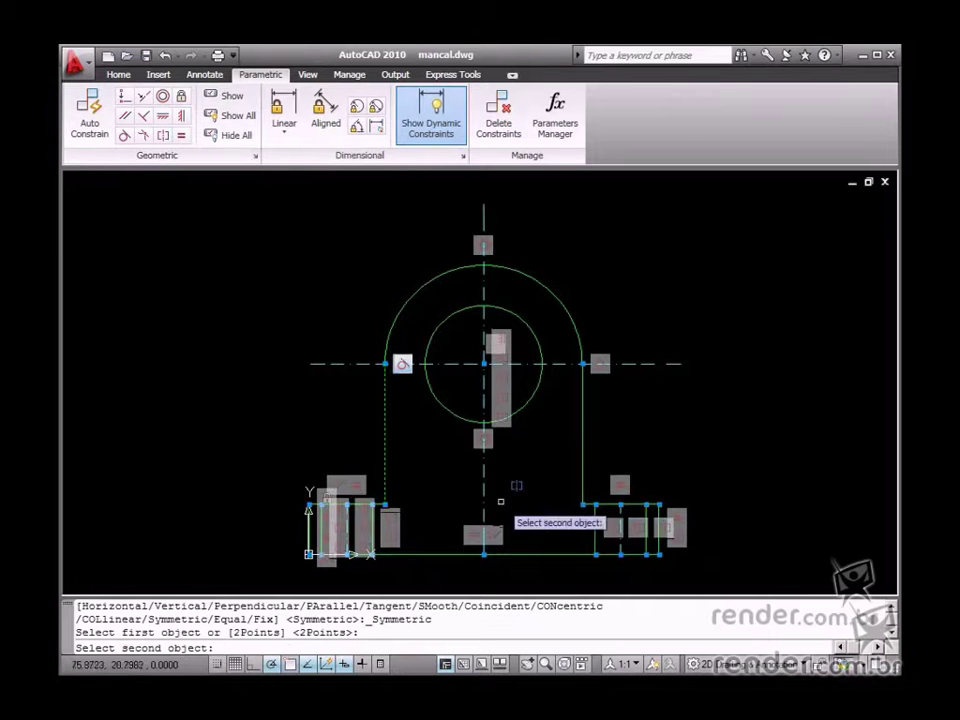
{"action": "left_click", "coordinate": [588, 428]}
{"action": "left_click", "coordinate": [483, 470]}
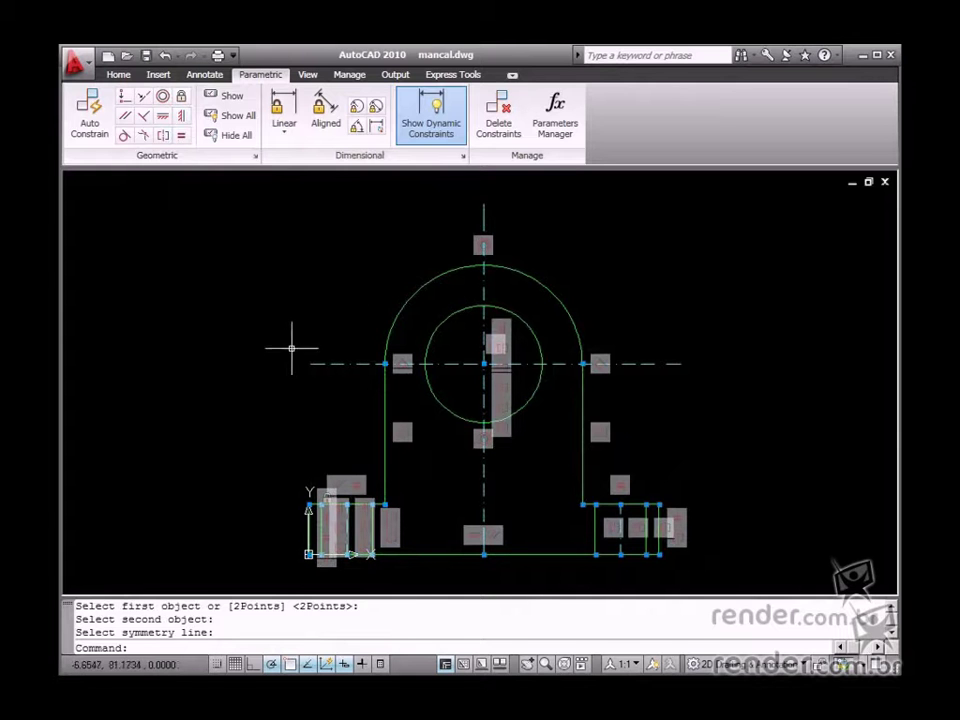
Step: Hide all geometric constraint icons from the Geometric panel
{"action": "left_click", "coordinate": [233, 137]}
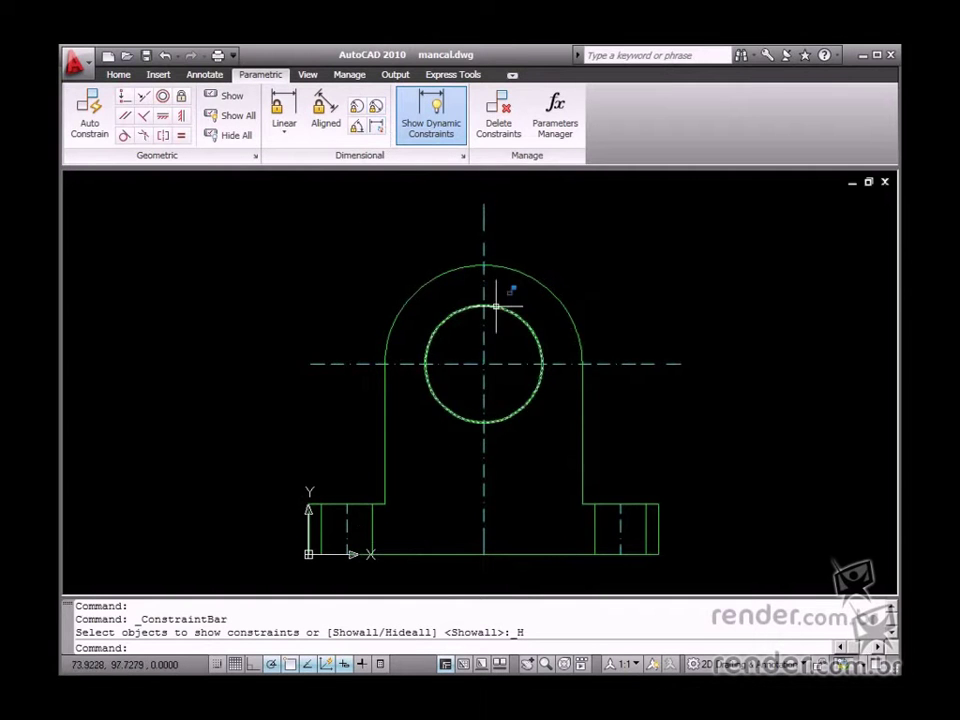
Step: Add a diameter constraint dia1 = 50 on the inner hole circle
{"action": "left_click", "coordinate": [376, 107]}
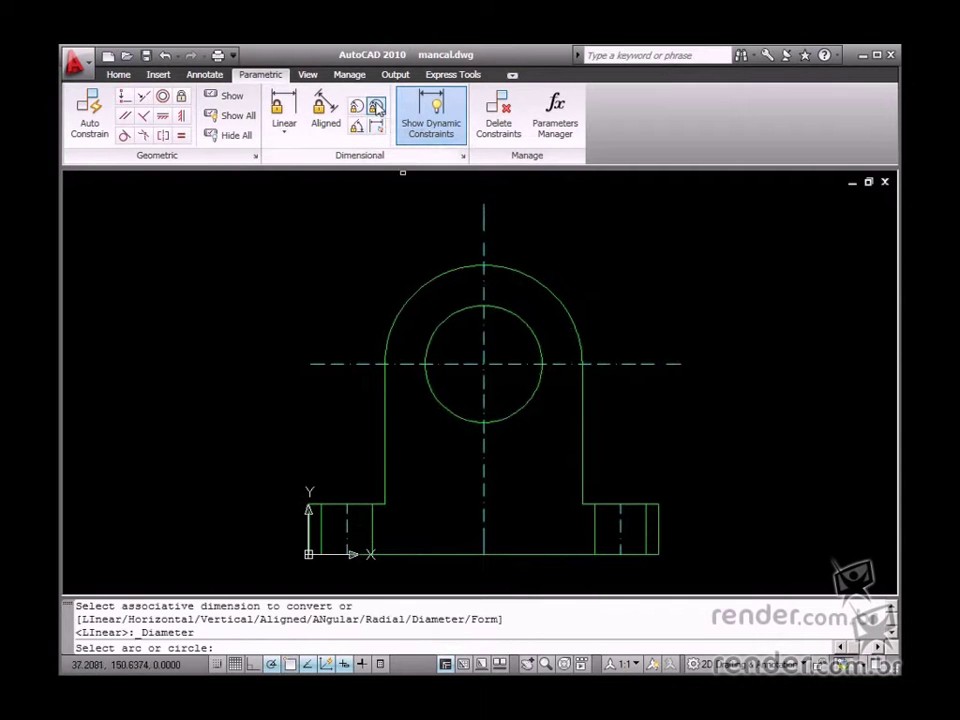
{"action": "left_click", "coordinate": [517, 318]}
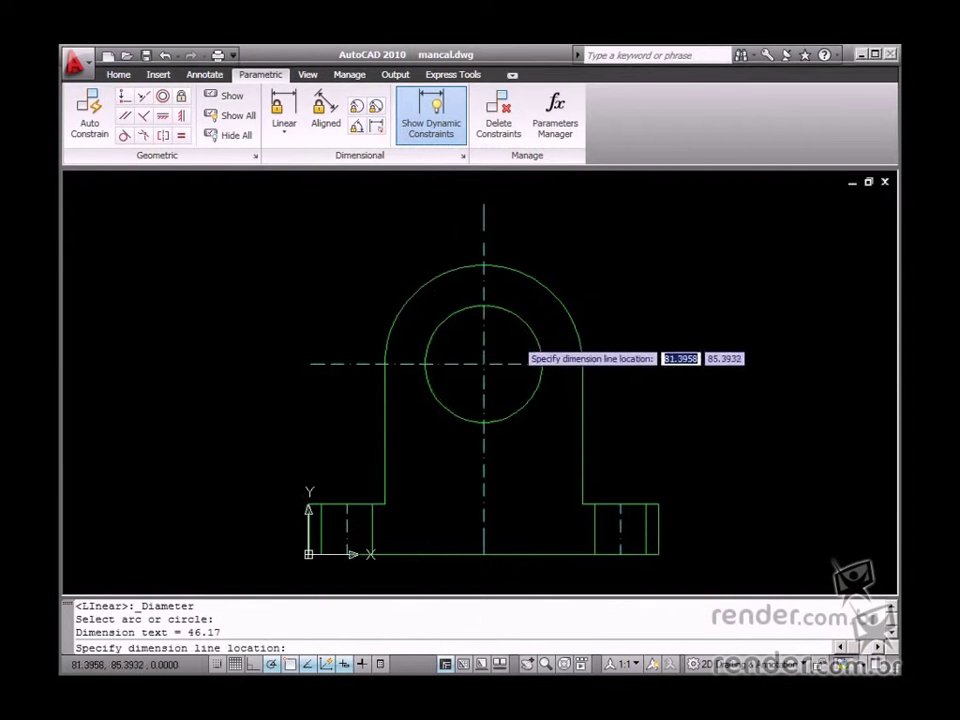
{"action": "left_click", "coordinate": [517, 342]}
{"action": "type", "text": "50"}
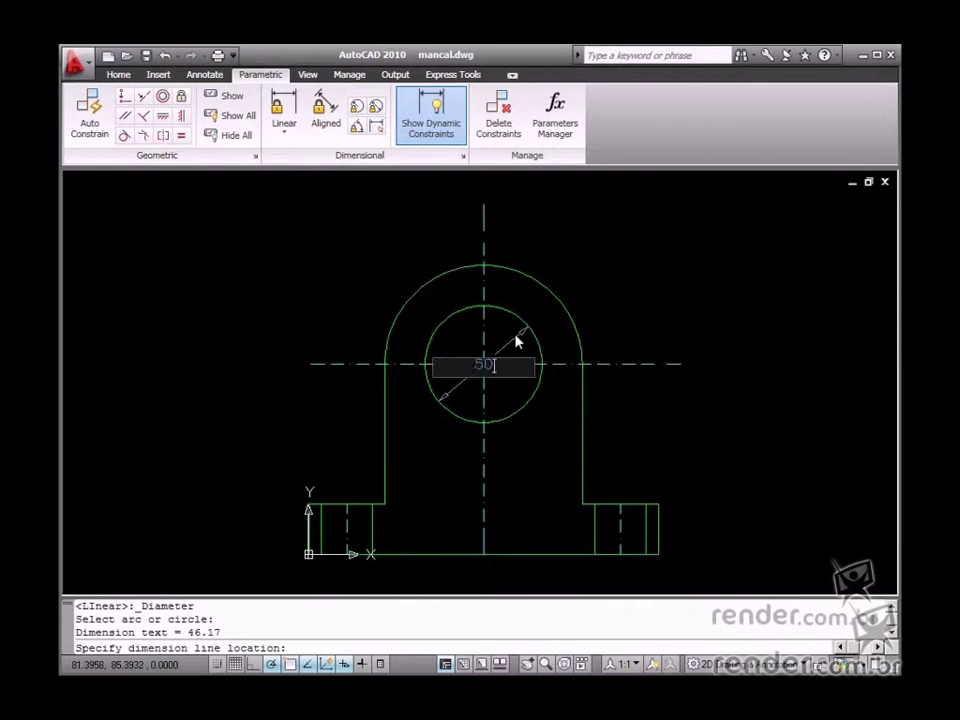
{"action": "key", "text": "Return"}
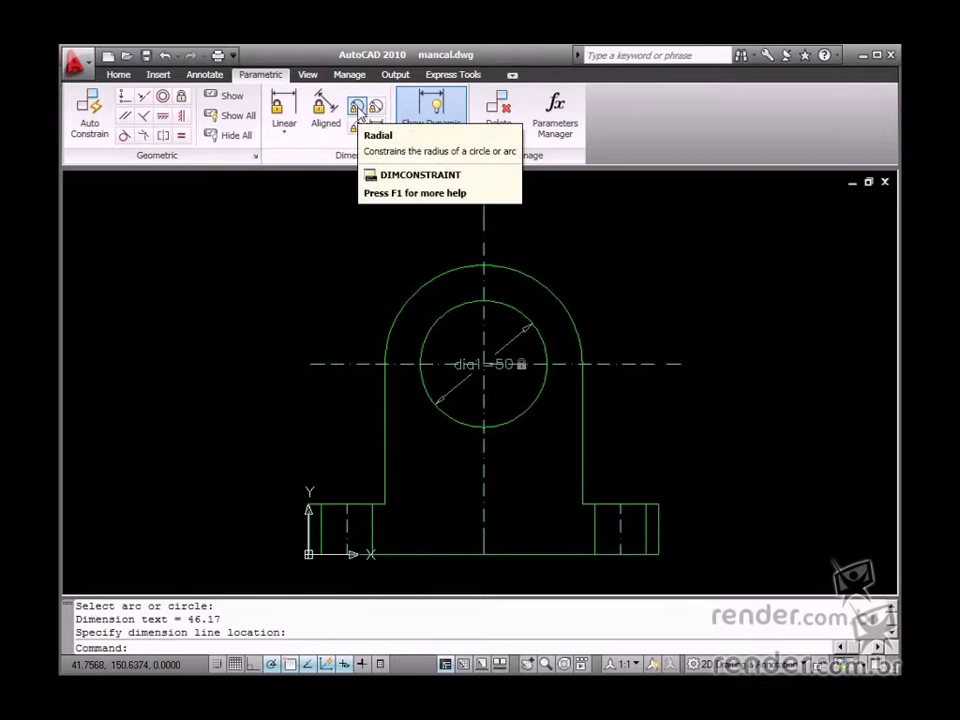
Step: Constrain the outer arc's radius as rad1 = dia1*.8
{"action": "left_click", "coordinate": [357, 110]}
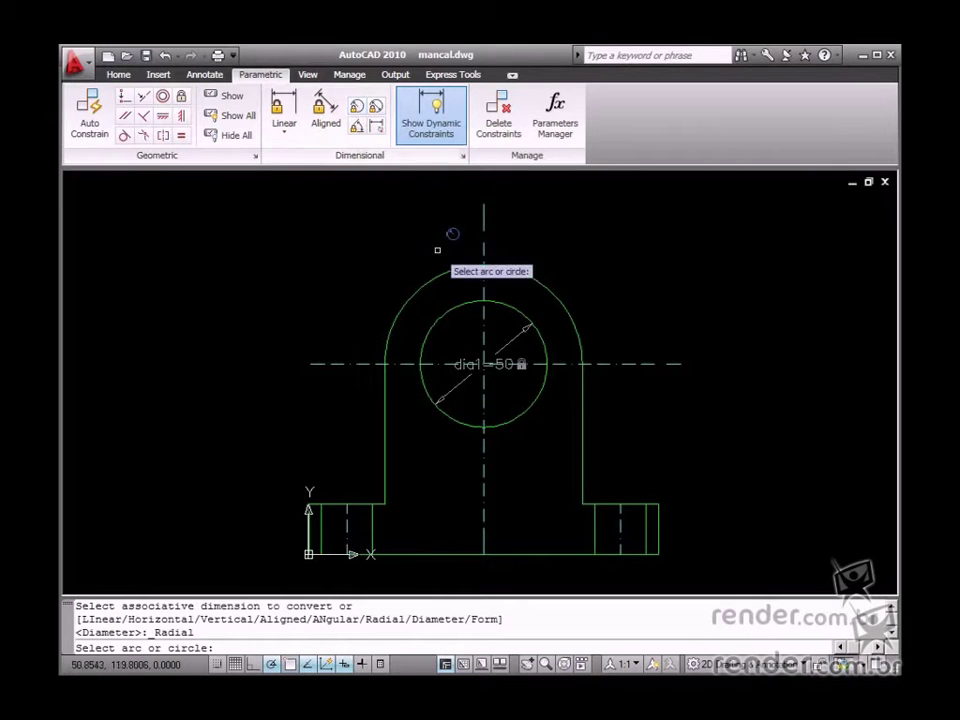
{"action": "left_click", "coordinate": [569, 280]}
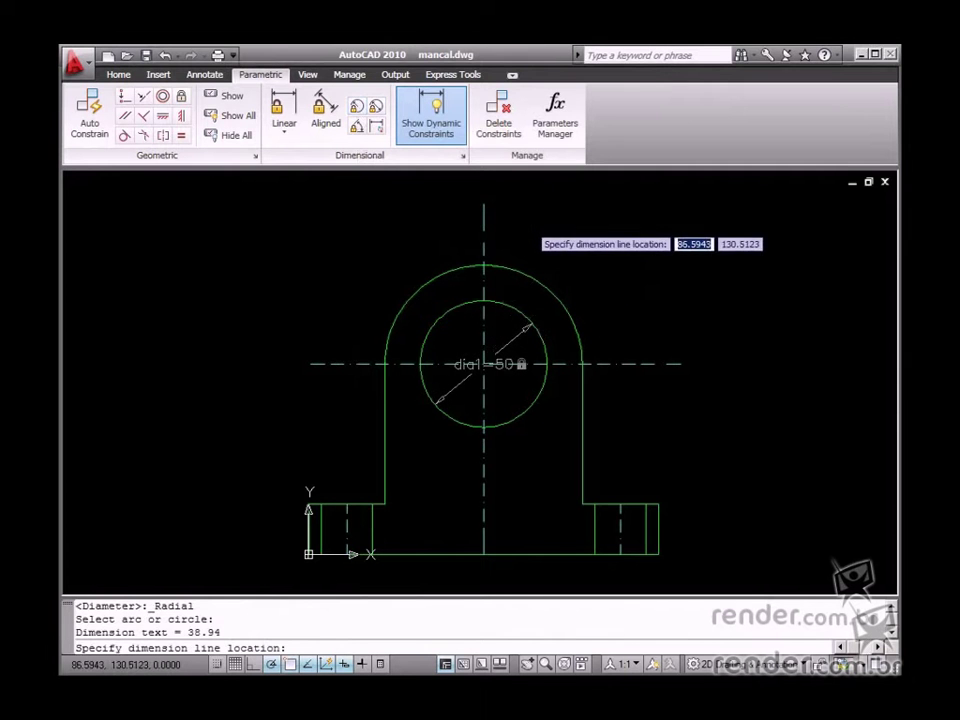
{"action": "left_click", "coordinate": [530, 231]}
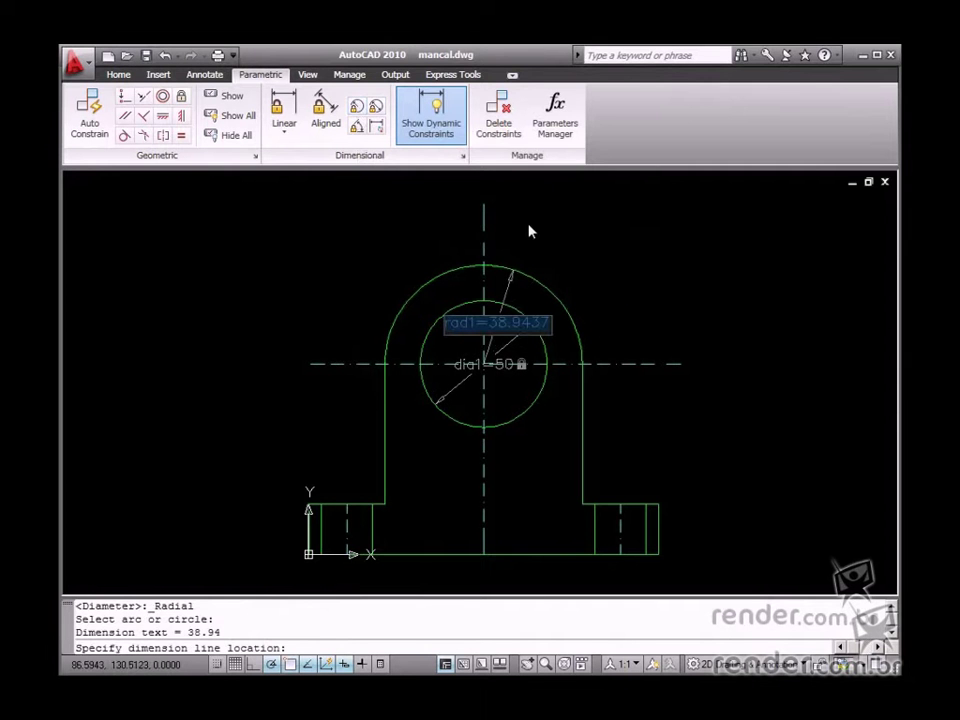
{"action": "type", "text": "dia1*.8"}
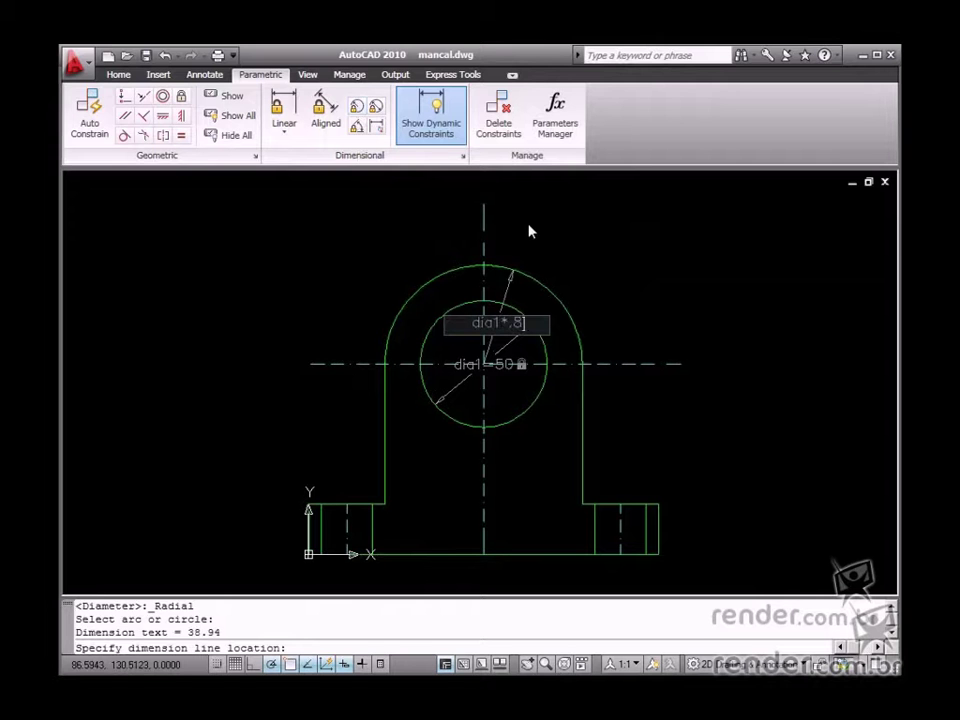
{"action": "key", "text": "Return"}
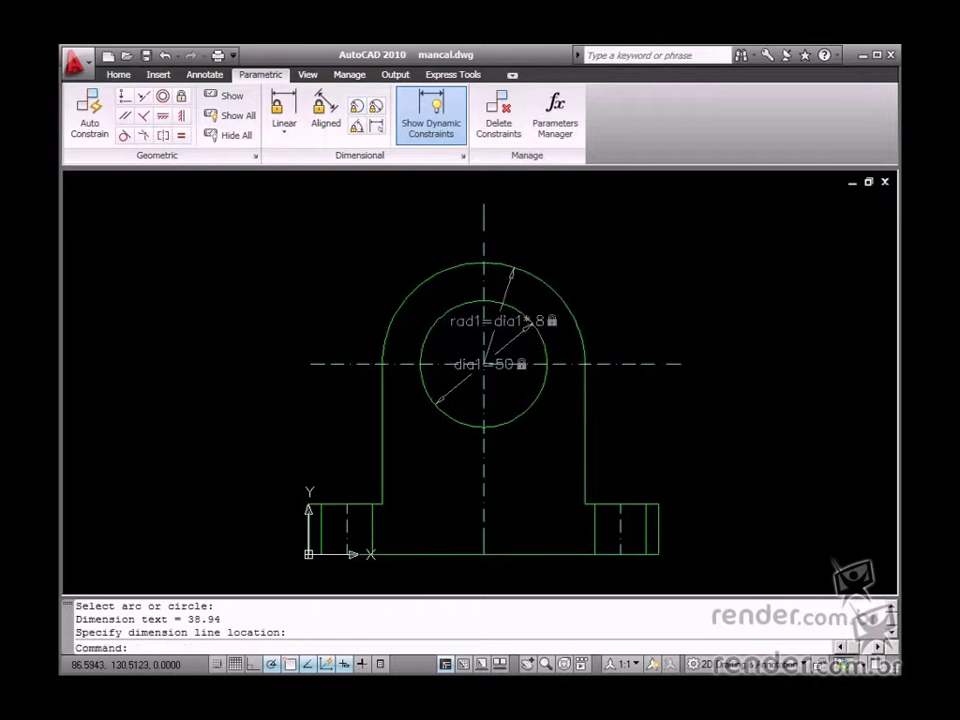
Step: Add linear constraint d1 = dia1 along the left base's top step
{"action": "left_click", "coordinate": [284, 105]}
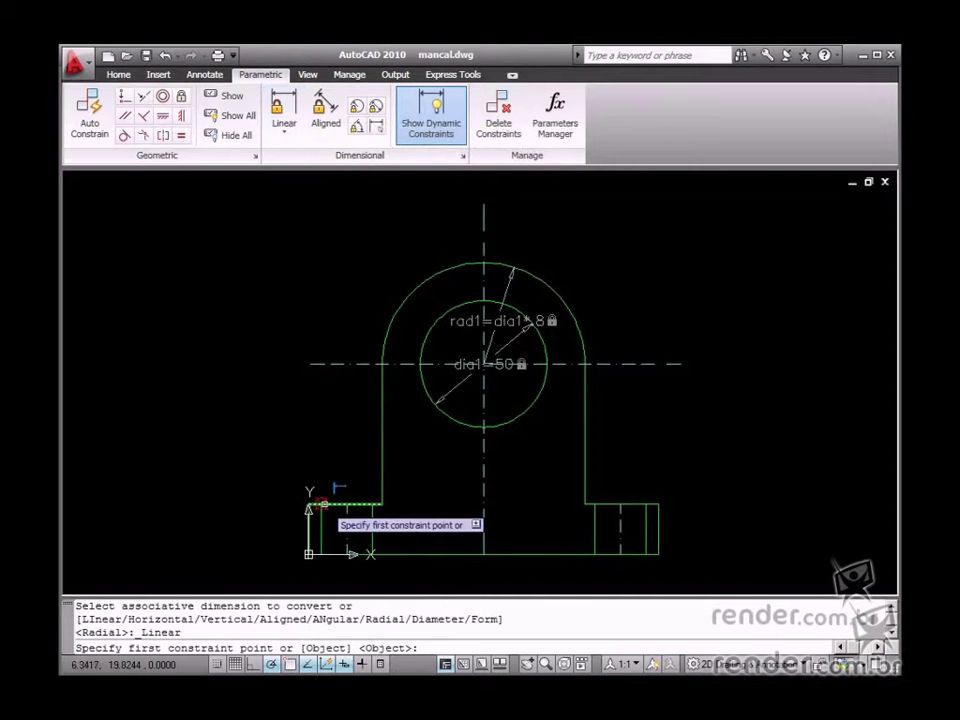
{"action": "left_click", "coordinate": [320, 505]}
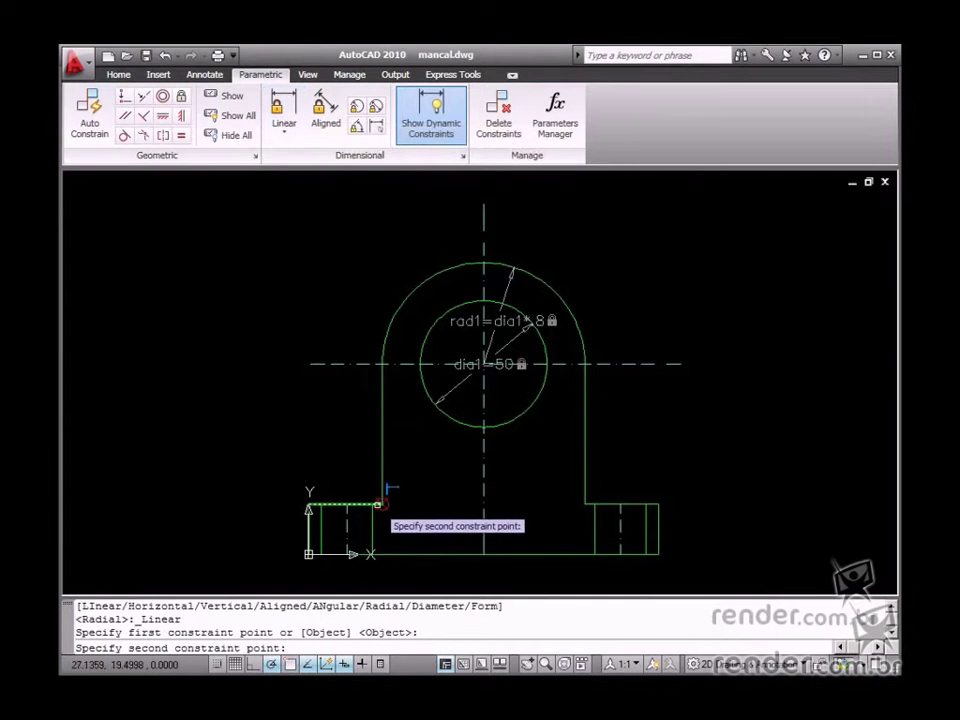
{"action": "left_click", "coordinate": [380, 504]}
{"action": "left_click", "coordinate": [365, 482]}
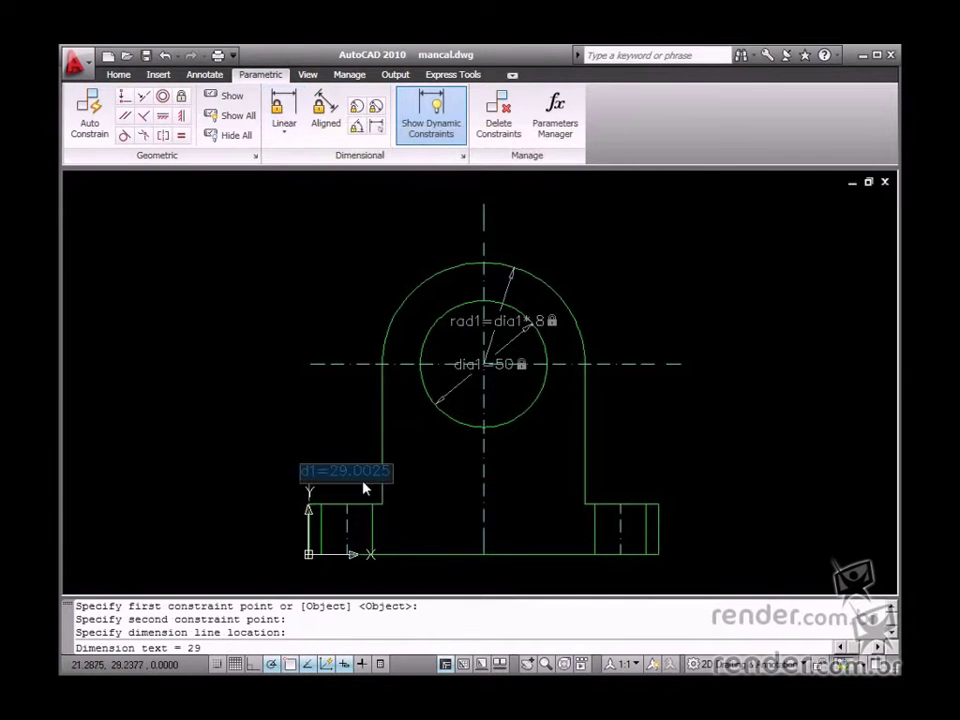
{"action": "type", "text": "dia1"}
{"action": "key", "text": "Return"}
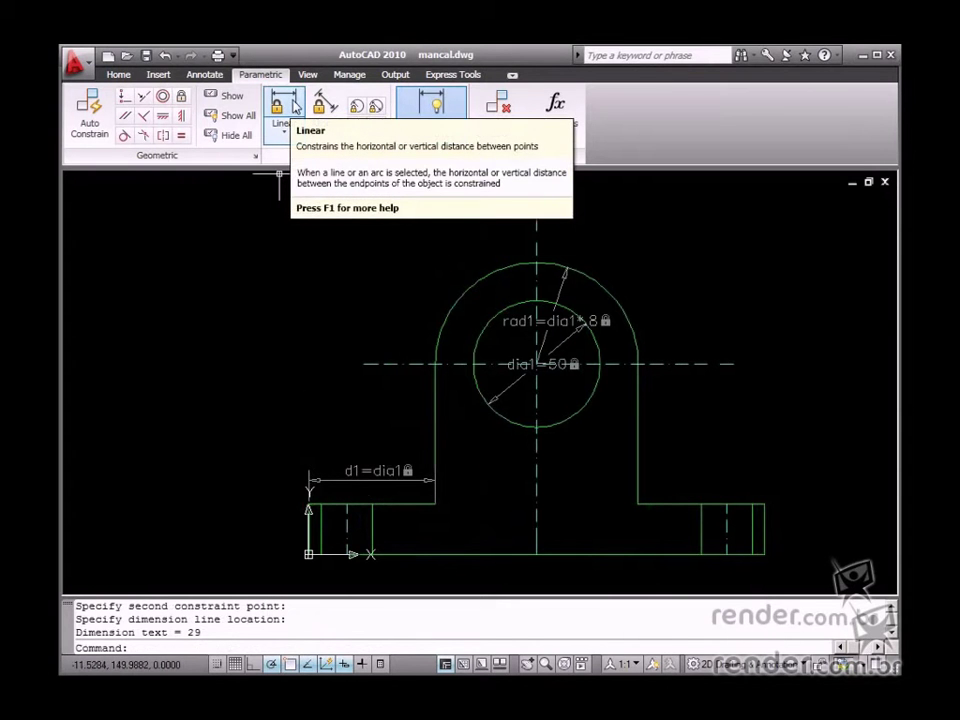
Step: Add linear constraint d2 = dia1/2 along the left flange's bottom edge
{"action": "left_click", "coordinate": [295, 107]}
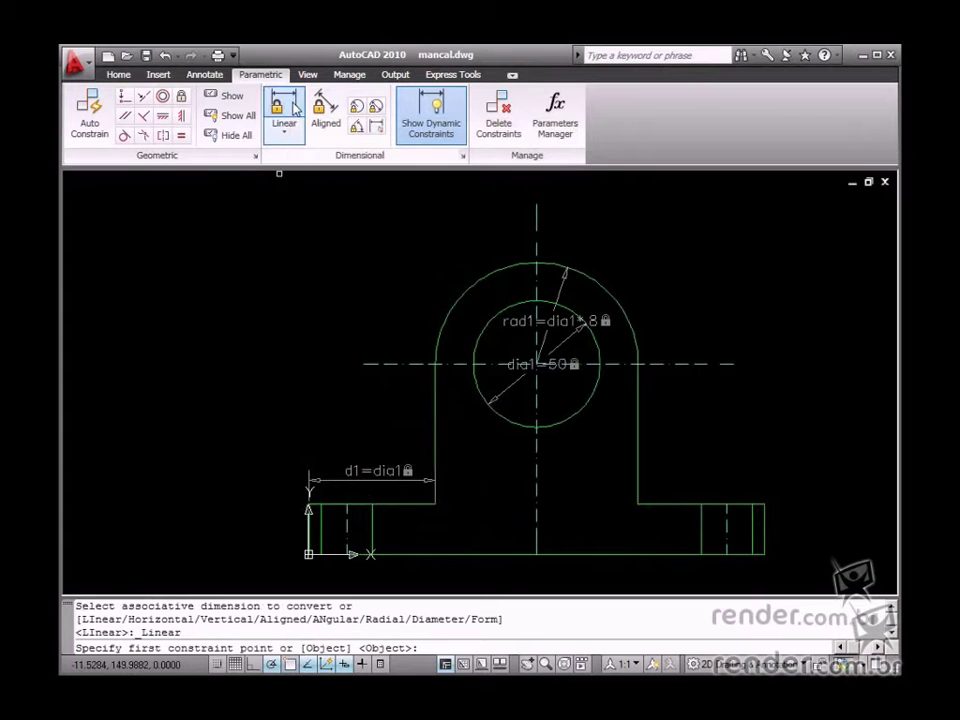
{"action": "left_click", "coordinate": [321, 553]}
{"action": "left_click", "coordinate": [372, 554]}
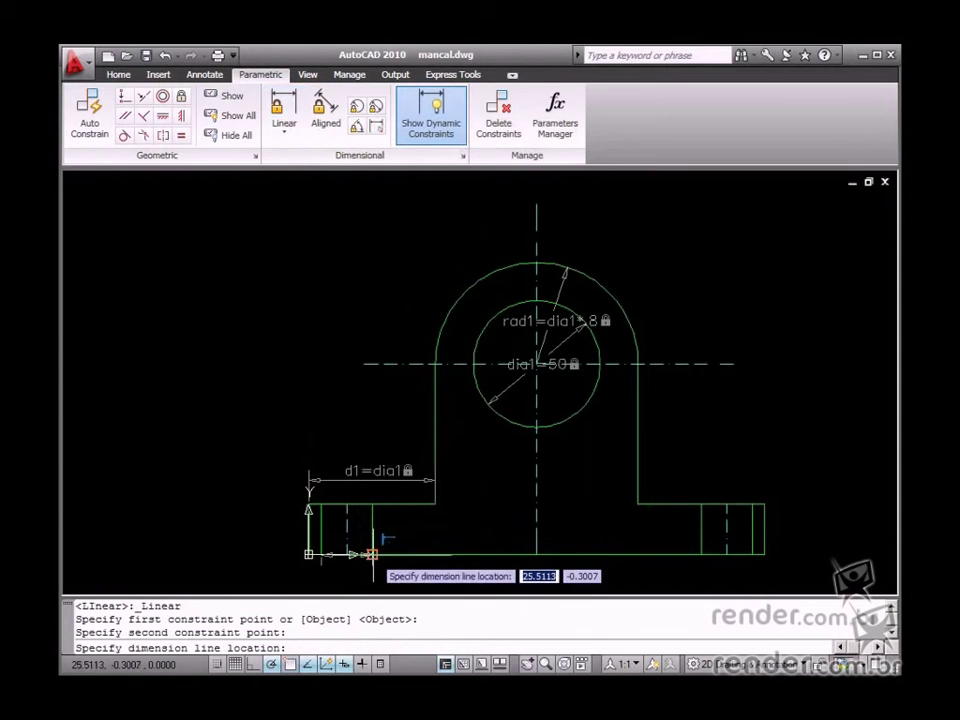
{"action": "left_click", "coordinate": [368, 586]}
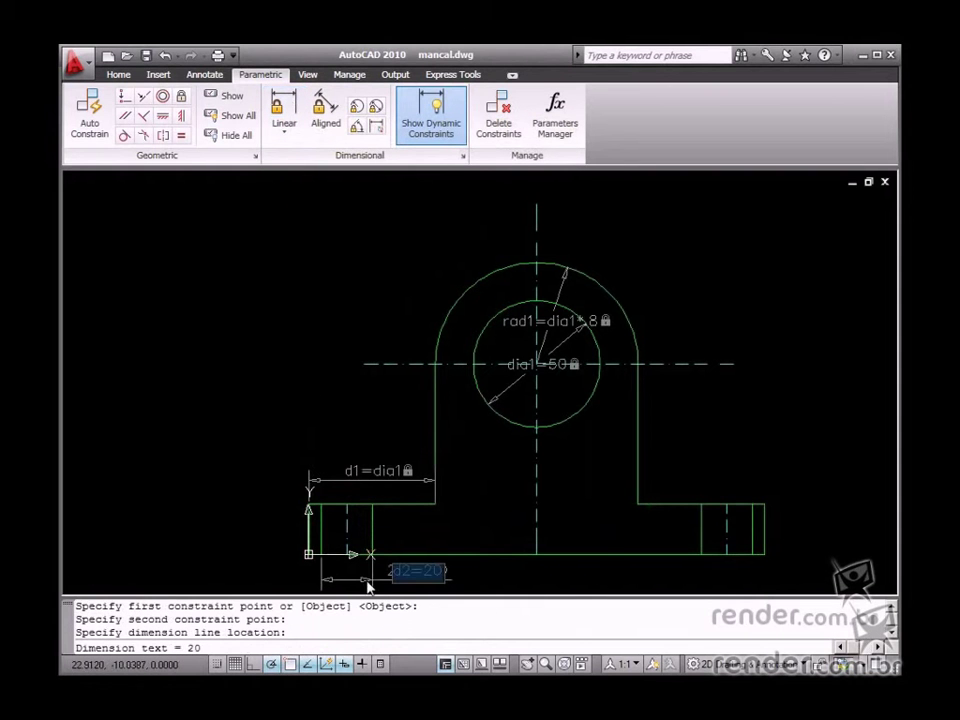
{"action": "key", "text": "End"}
{"action": "key", "text": "BackSpace"}
{"action": "key", "text": "BackSpace"}
{"action": "type", "text": "dia1/2"}
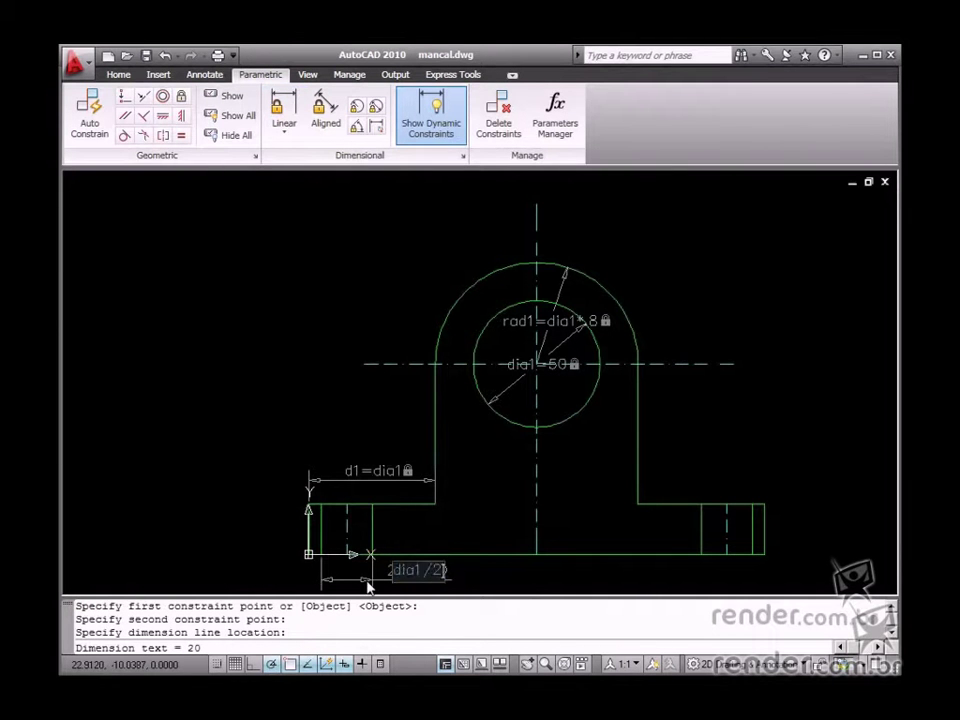
{"action": "key", "text": "Return"}
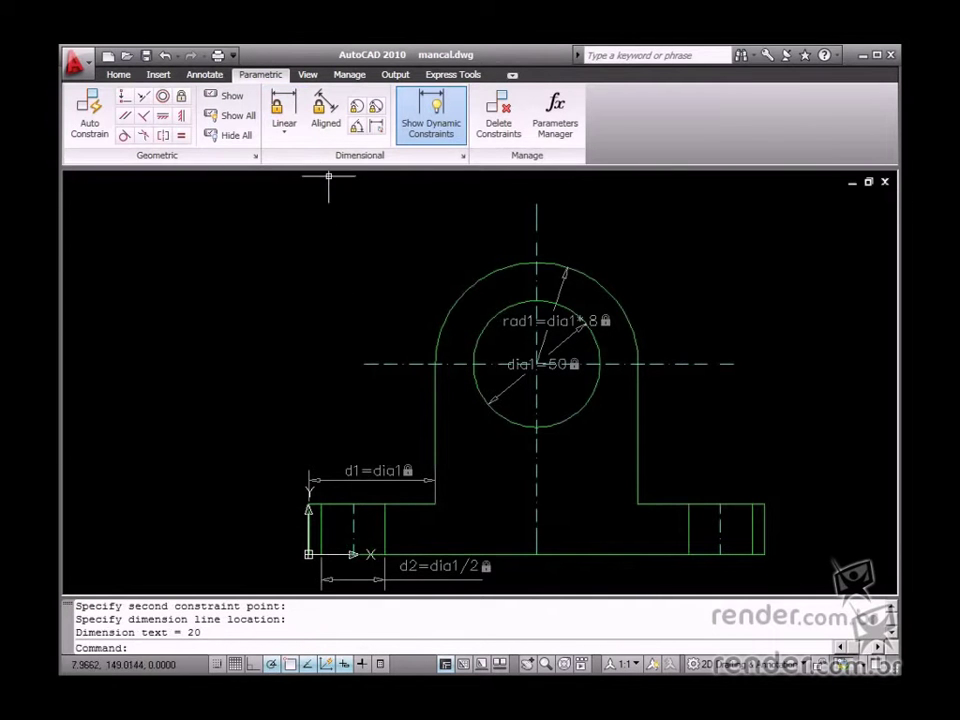
Step: Constrain the left base height as d3 = d2
{"action": "left_click", "coordinate": [284, 108]}
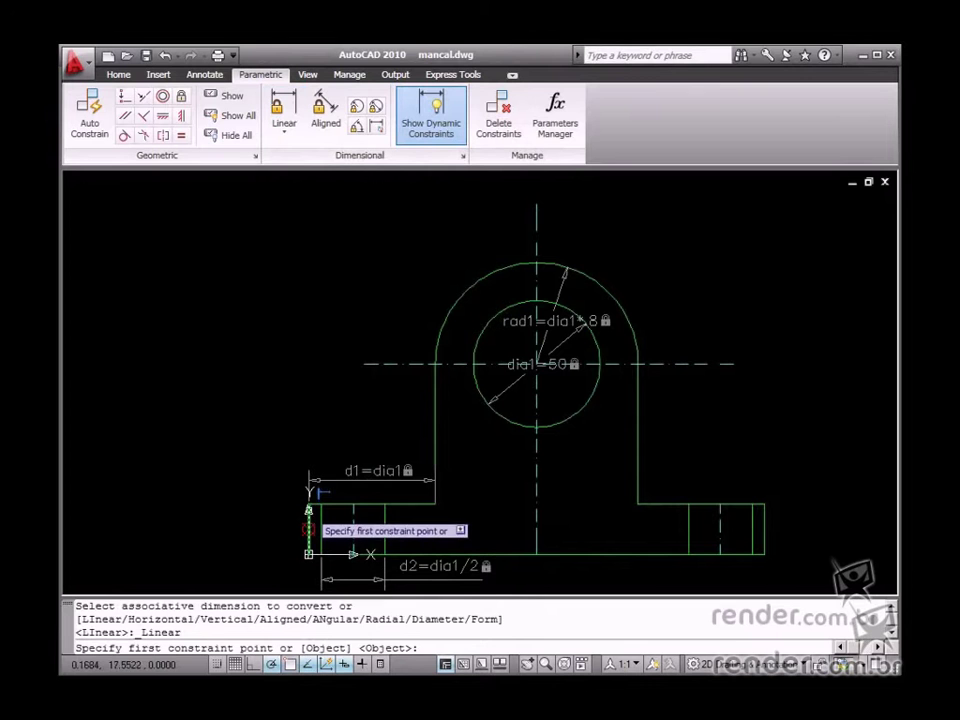
{"action": "left_click", "coordinate": [310, 504]}
{"action": "left_click", "coordinate": [309, 553]}
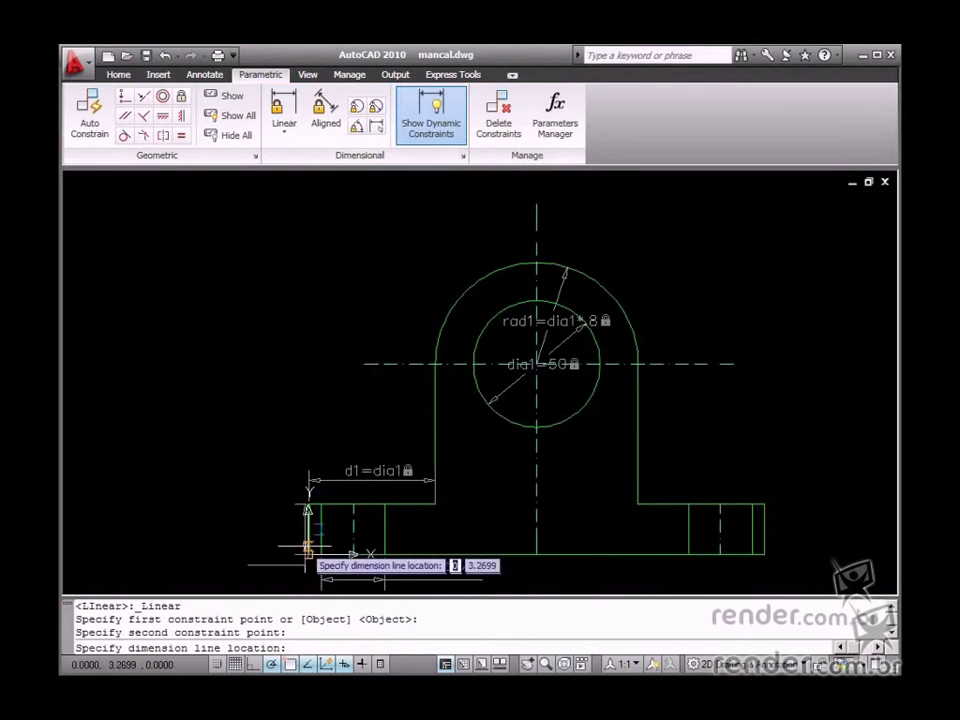
{"action": "left_click", "coordinate": [272, 545]}
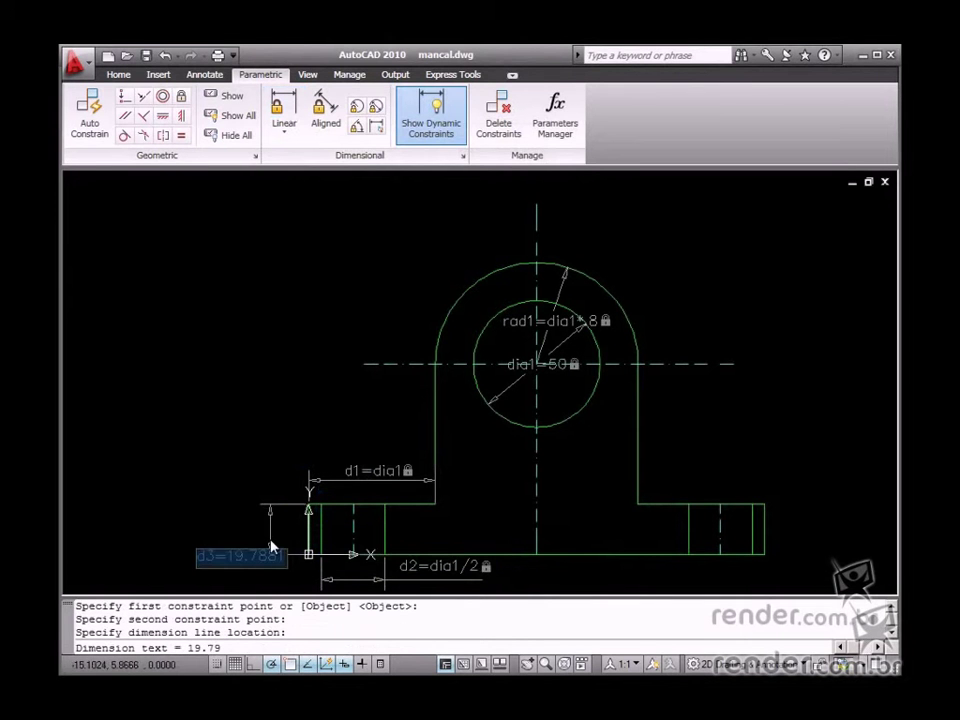
{"action": "type", "text": "d2"}
{"action": "key", "text": "Return"}
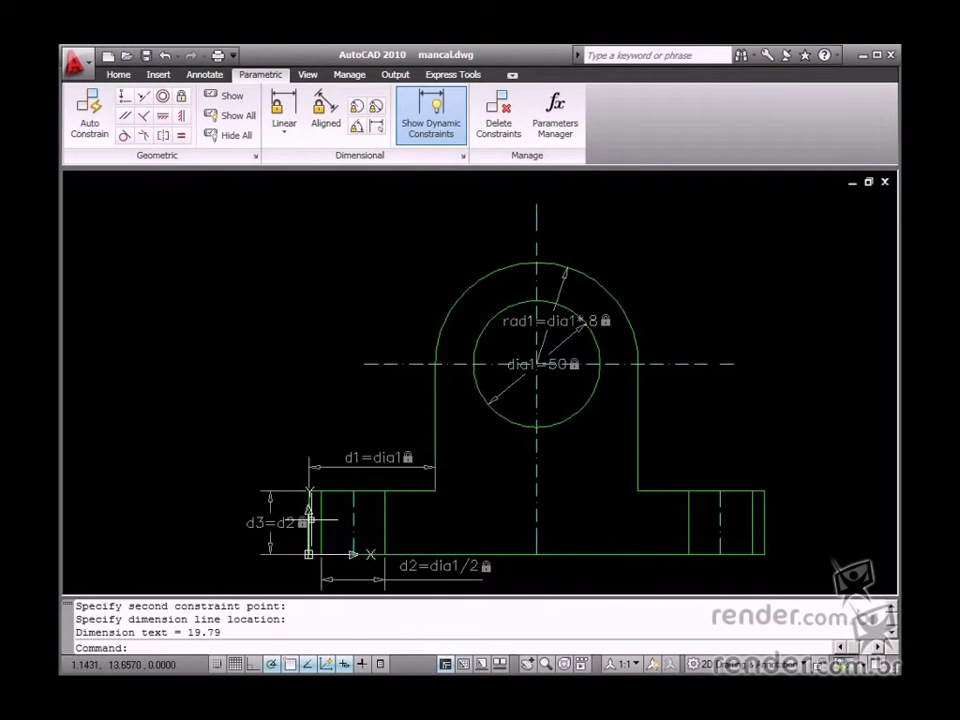
Step: Constrain the distance from the base's left edge to the hole centreline as d4 = d1/2
{"action": "left_click", "coordinate": [284, 112]}
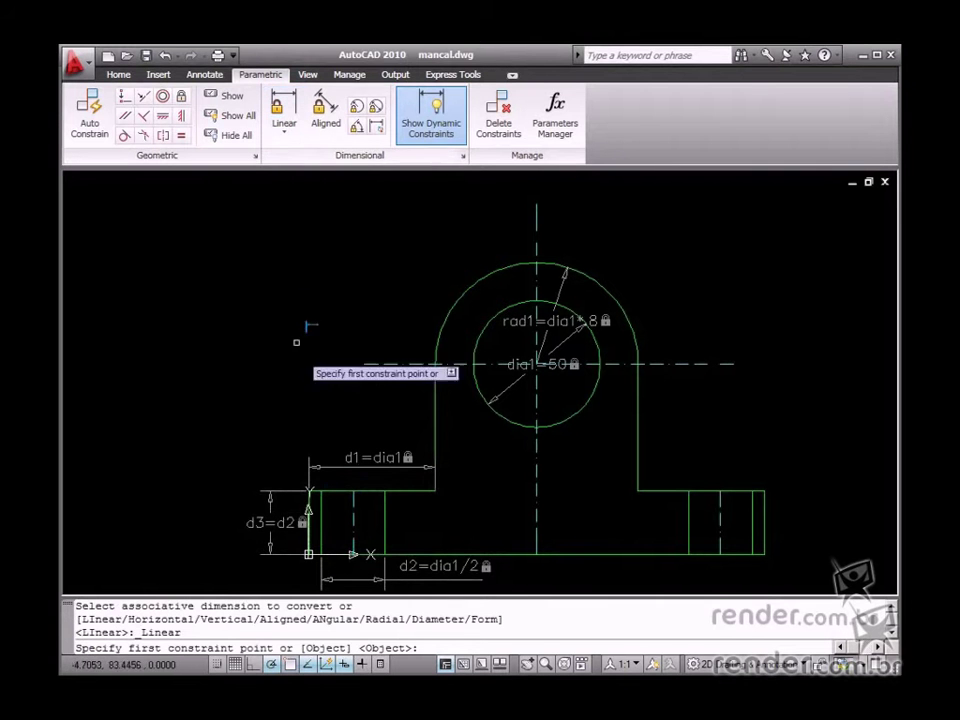
{"action": "left_click", "coordinate": [309, 491]}
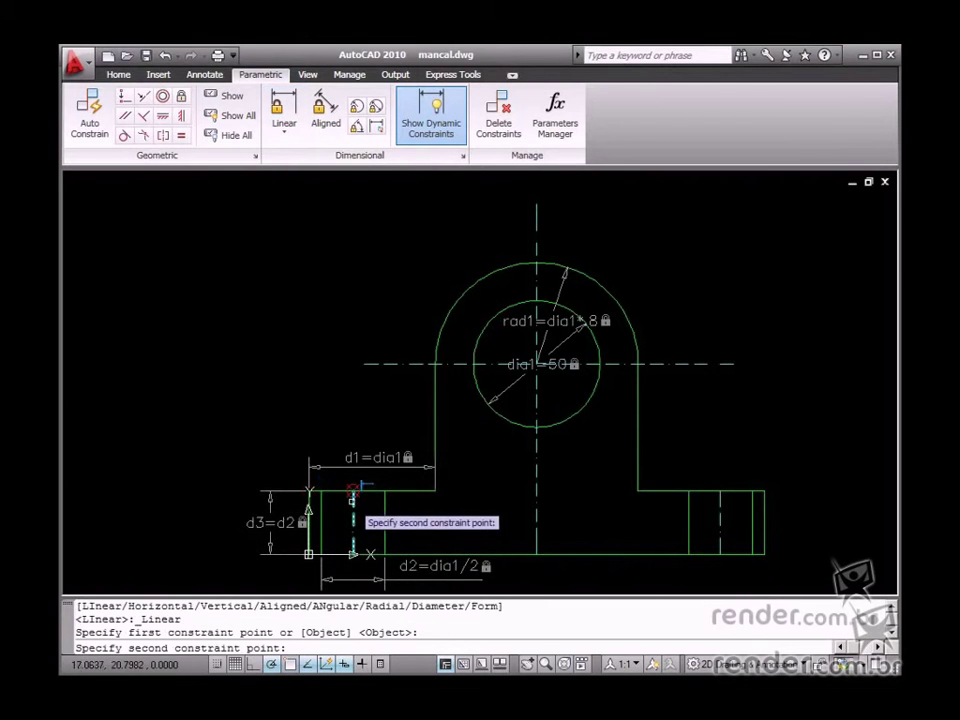
{"action": "left_click", "coordinate": [353, 491]}
{"action": "left_click", "coordinate": [351, 484]}
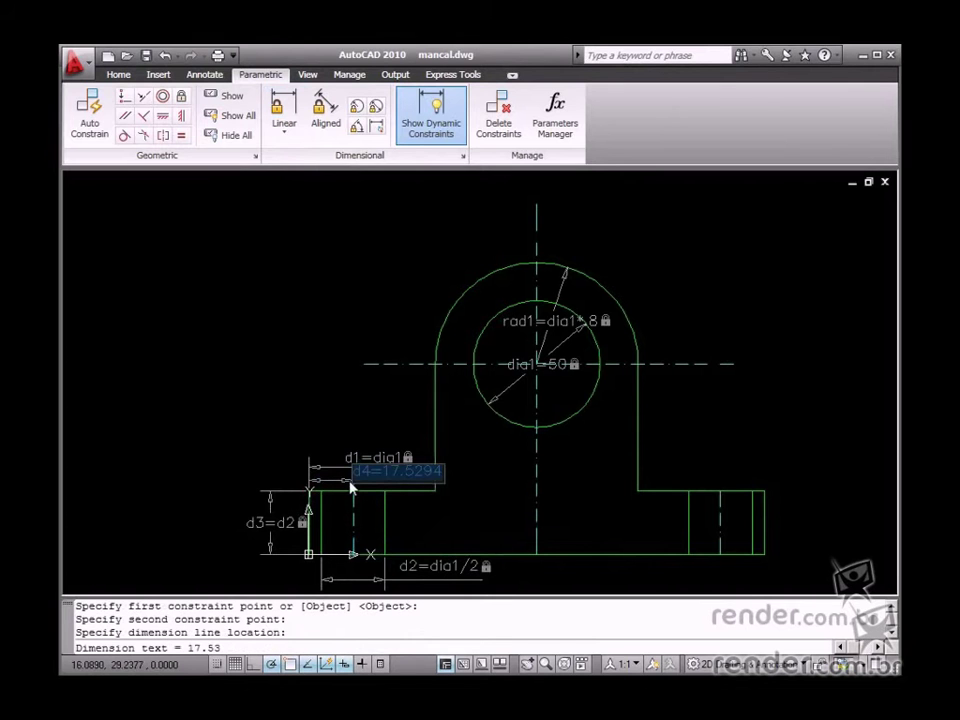
{"action": "type", "text": "d1/2"}
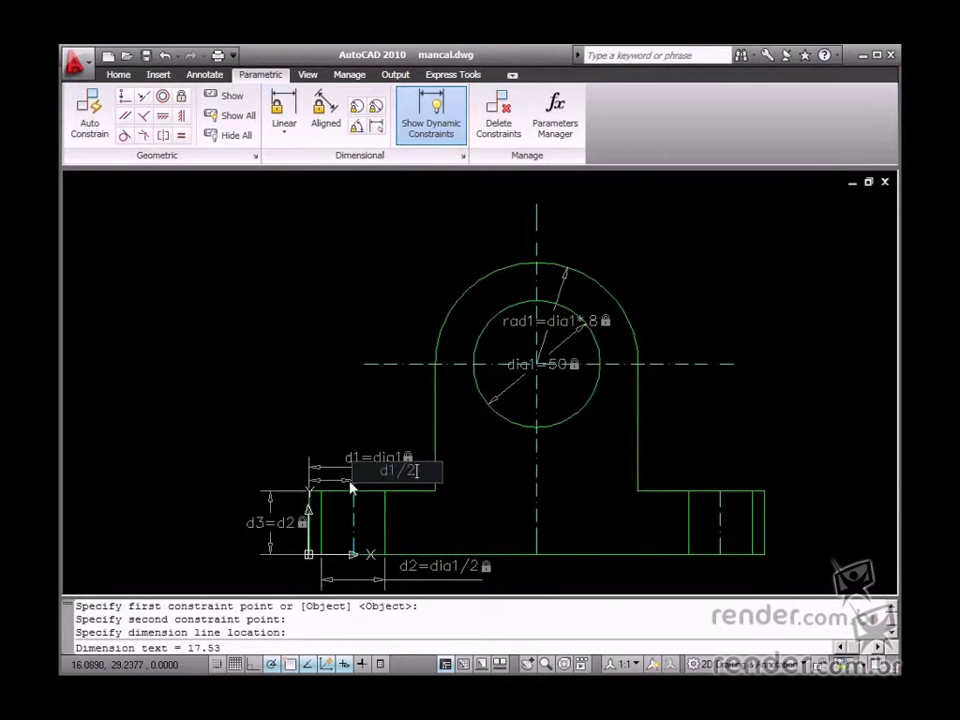
{"action": "key", "text": "Return"}
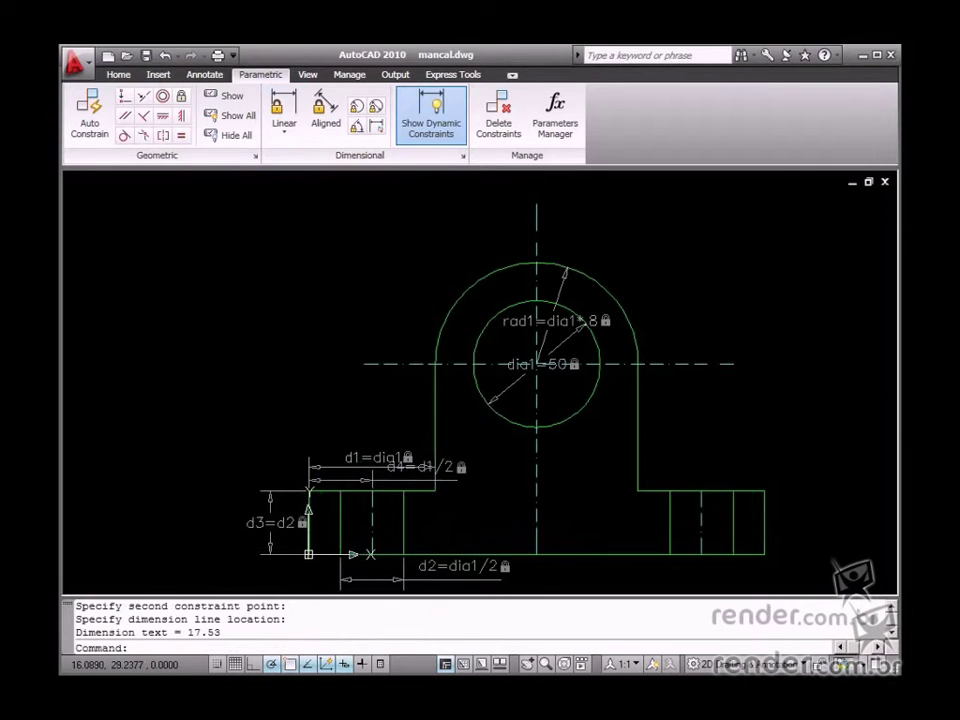
Step: Add a vertical constraint d5 = 2*dia1+20 from the arc top to the base's lower-right corner
{"action": "left_click", "coordinate": [284, 105]}
{"action": "left_click", "coordinate": [553, 258]}
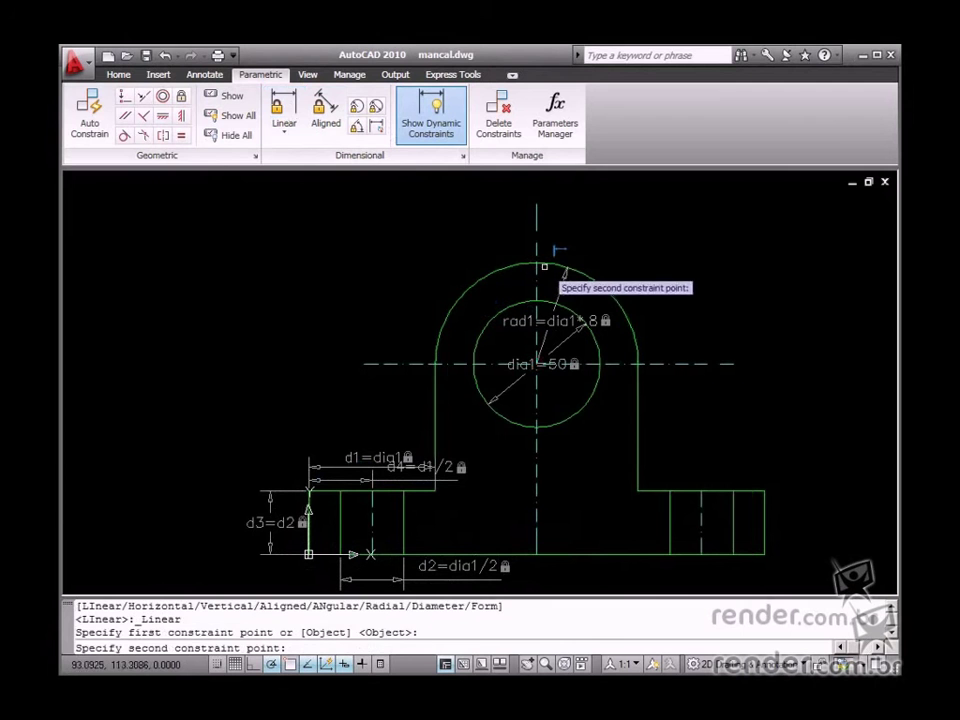
{"action": "left_click", "coordinate": [765, 553]}
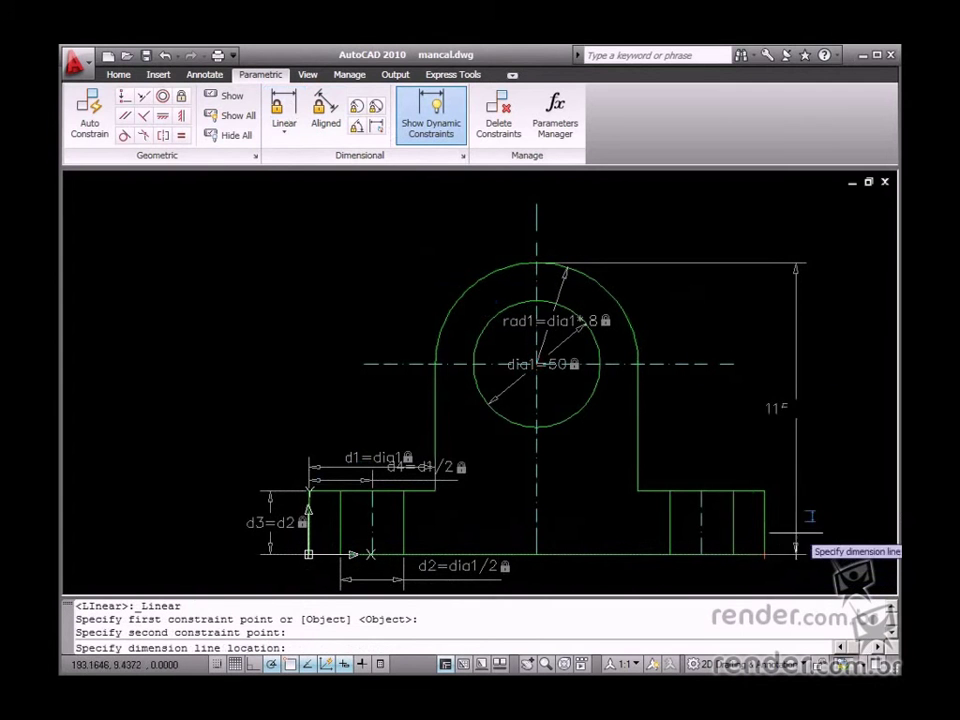
{"action": "left_click", "coordinate": [822, 497]}
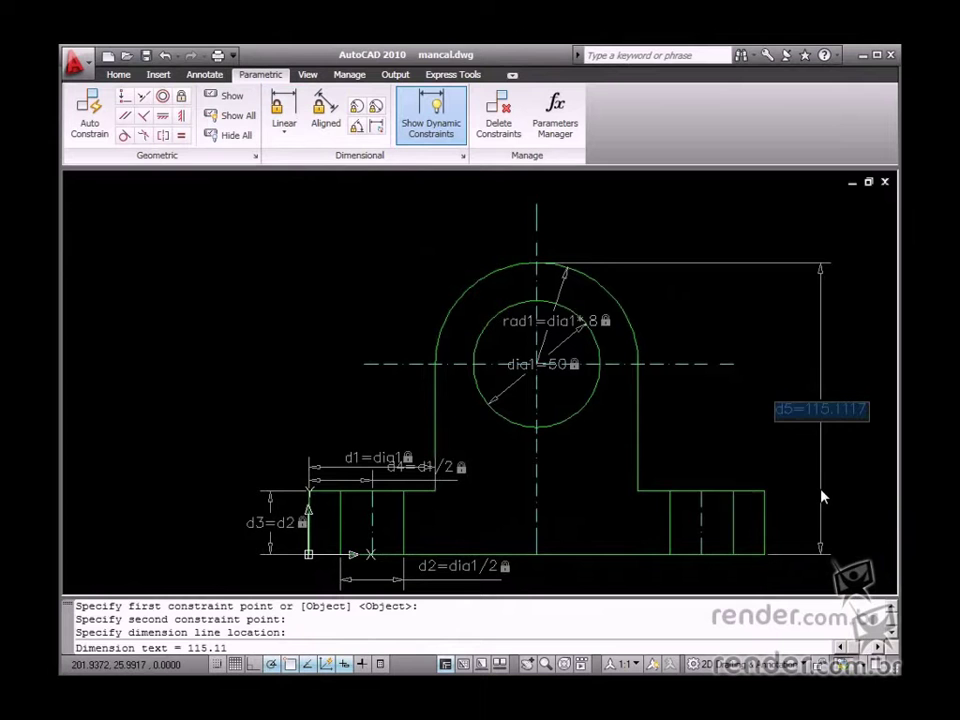
{"action": "type", "text": "2*"}
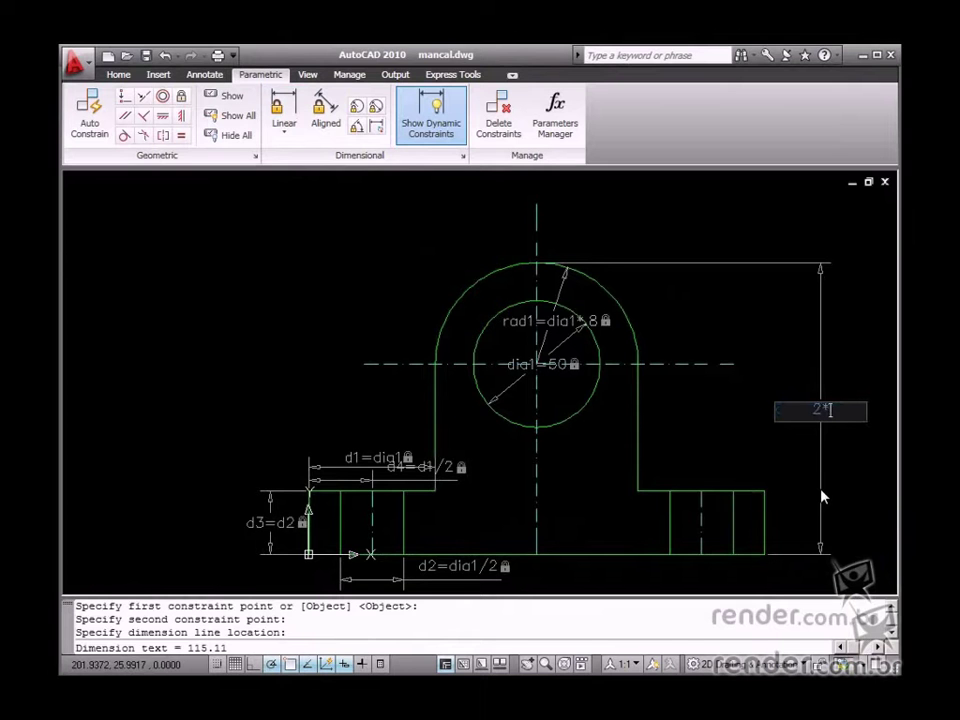
{"action": "type", "text": "dia1+20"}
{"action": "key", "text": "Return"}
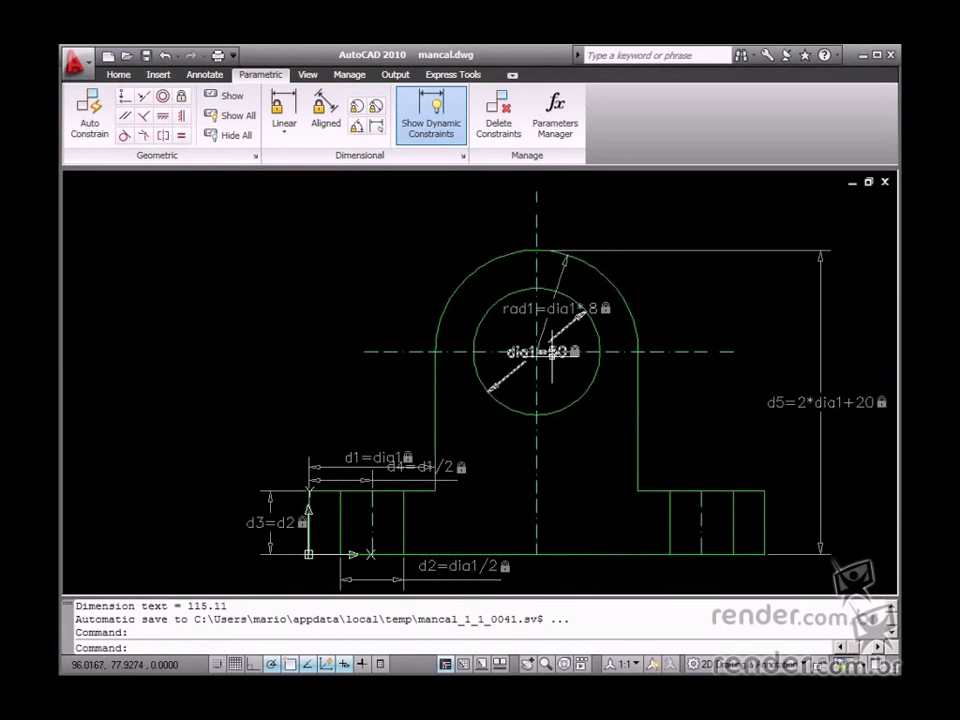
Step: Edit the dia1 diameter constraint from 50 to 40
{"action": "left_click", "coordinate": [560, 342]}
{"action": "double_click", "coordinate": [552, 356]}
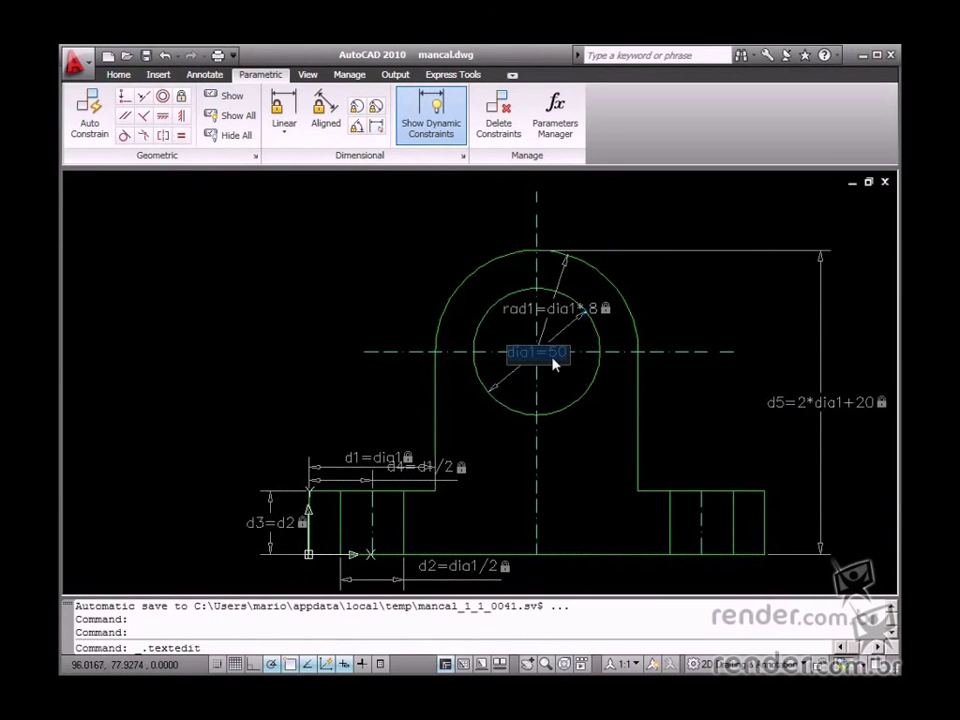
{"action": "type", "text": "40"}
{"action": "key", "text": "Return"}
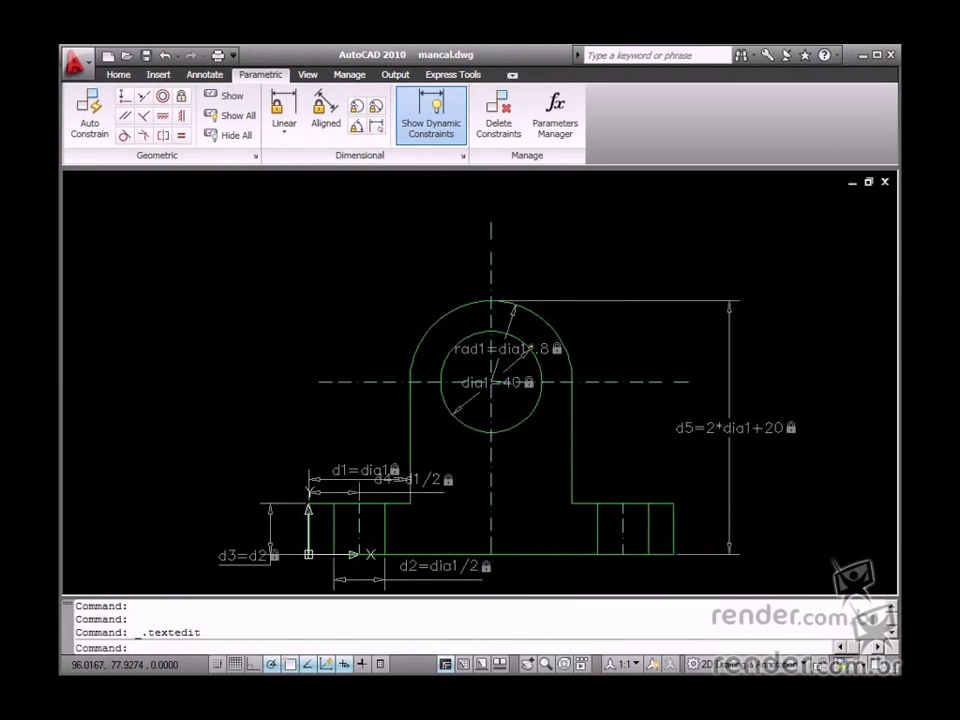